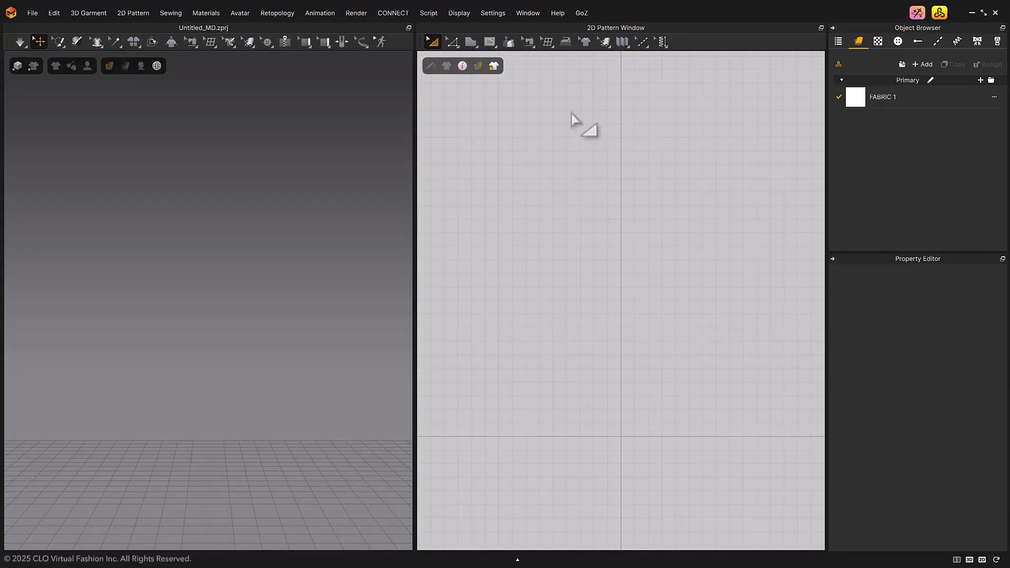
Step: Show the Modular Library window and hide it again using the application's list of windows
{"action": "left_click", "coordinate": [522, 11]}
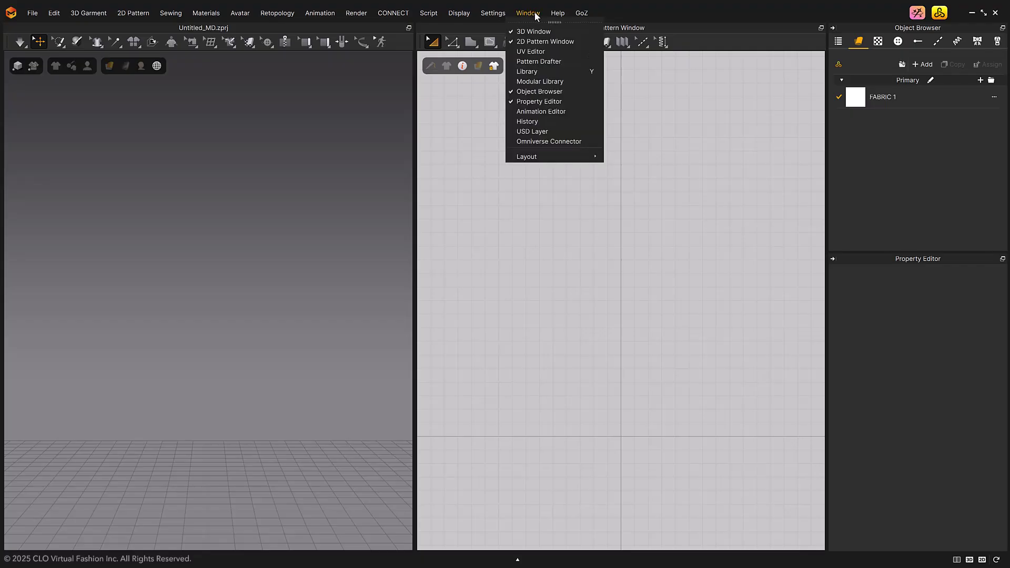
{"action": "left_click", "coordinate": [595, 81]}
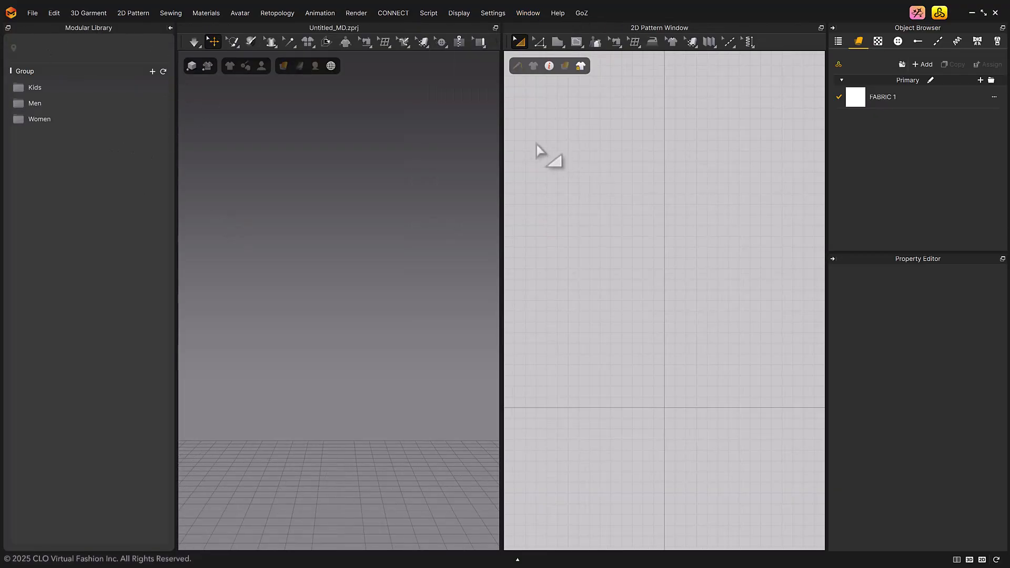
{"action": "left_click", "coordinate": [534, 13]}
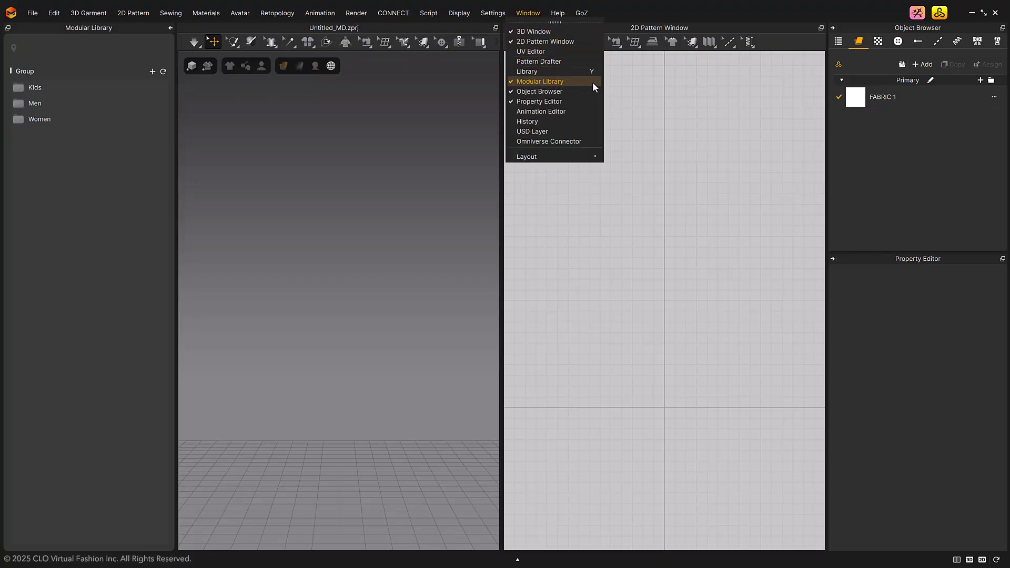
{"action": "left_click", "coordinate": [540, 82]}
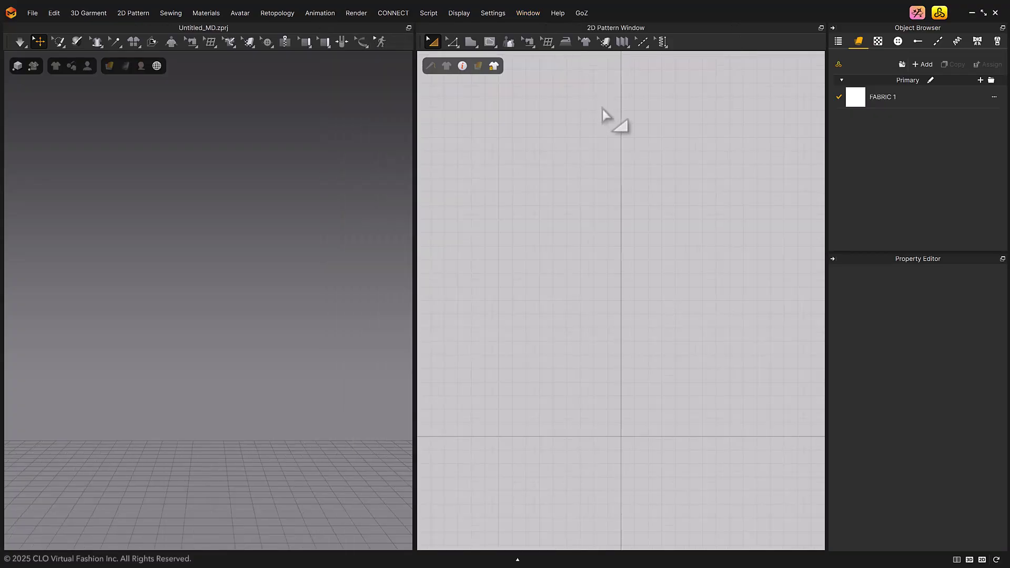
Step: Toggle the Modular Library on and off twice from the title bars of the docked Object Browser and Modular Library
{"action": "right_click", "coordinate": [856, 27]}
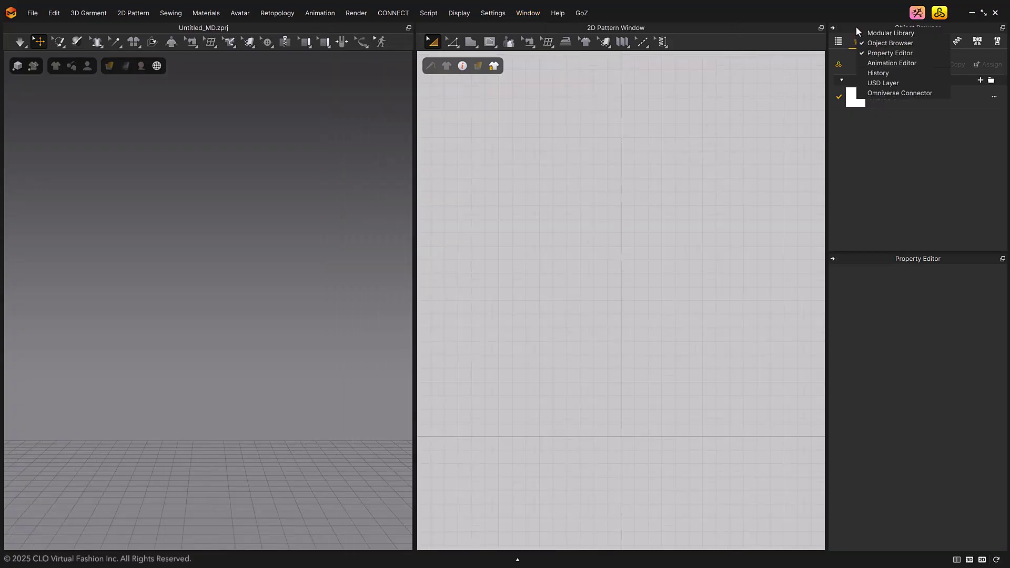
{"action": "left_click", "coordinate": [926, 32]}
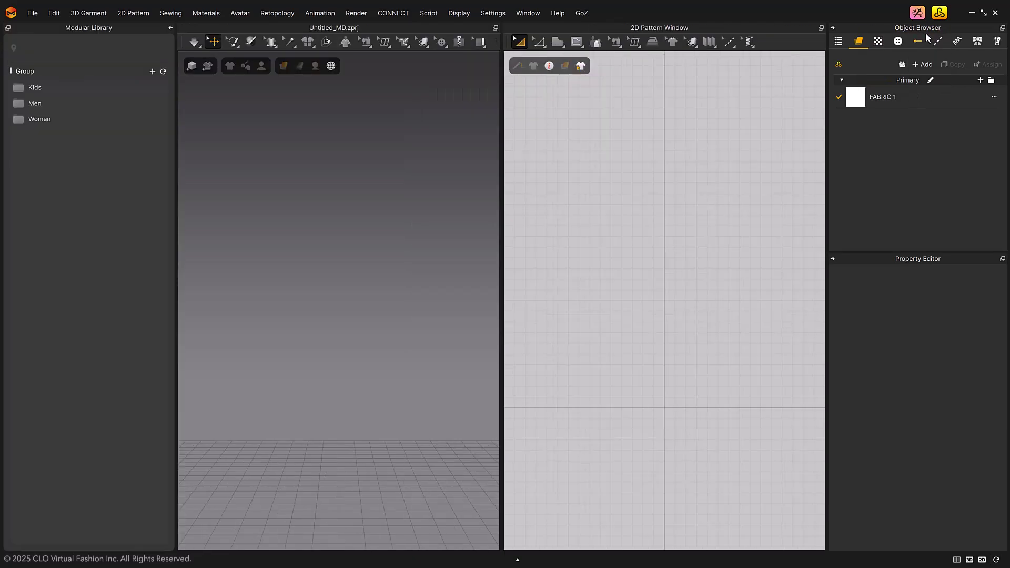
{"action": "right_click", "coordinate": [878, 28]}
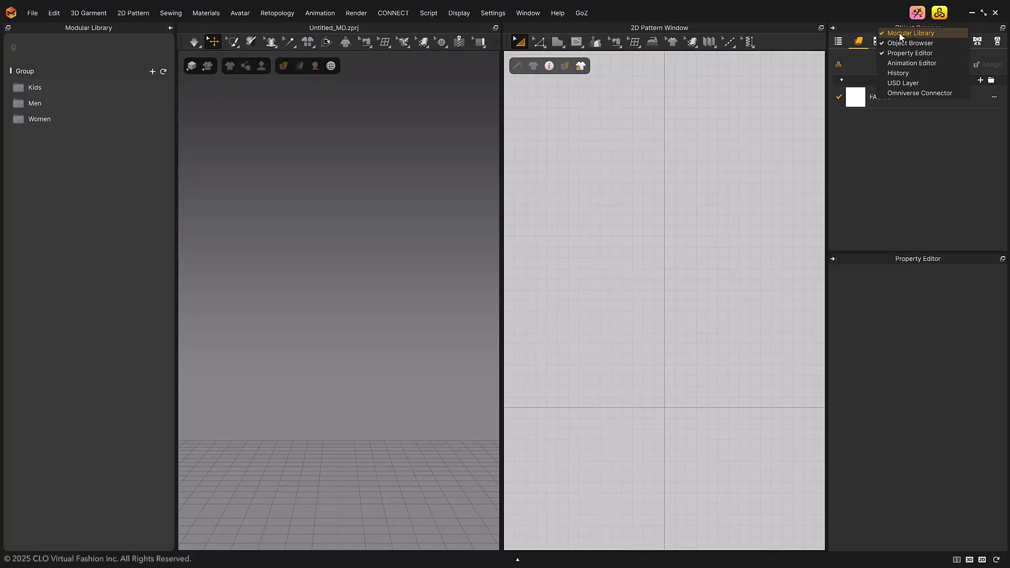
{"action": "left_click", "coordinate": [901, 34]}
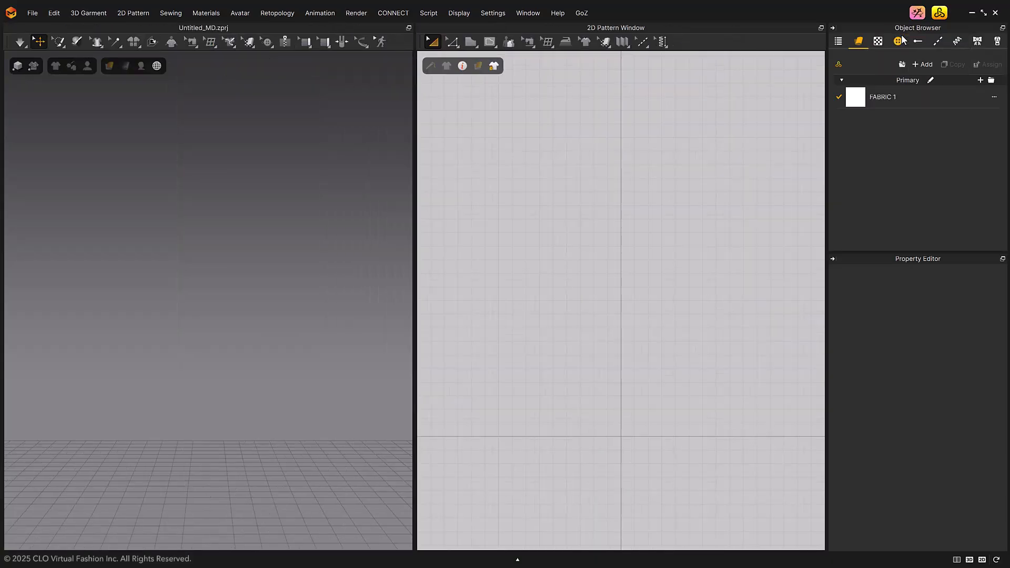
{"action": "right_click", "coordinate": [870, 27]}
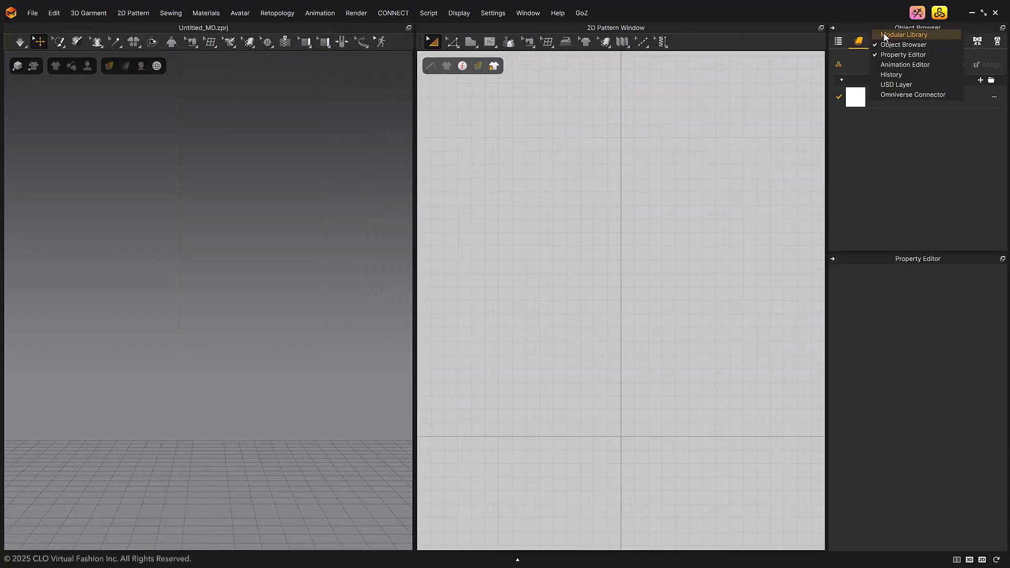
{"action": "left_click", "coordinate": [884, 34]}
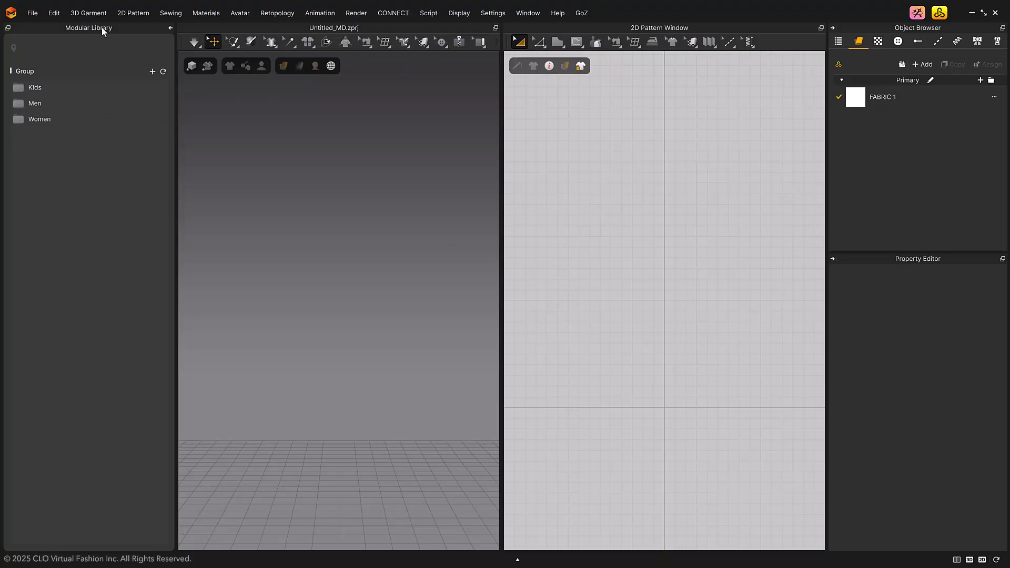
{"action": "right_click", "coordinate": [101, 27]}
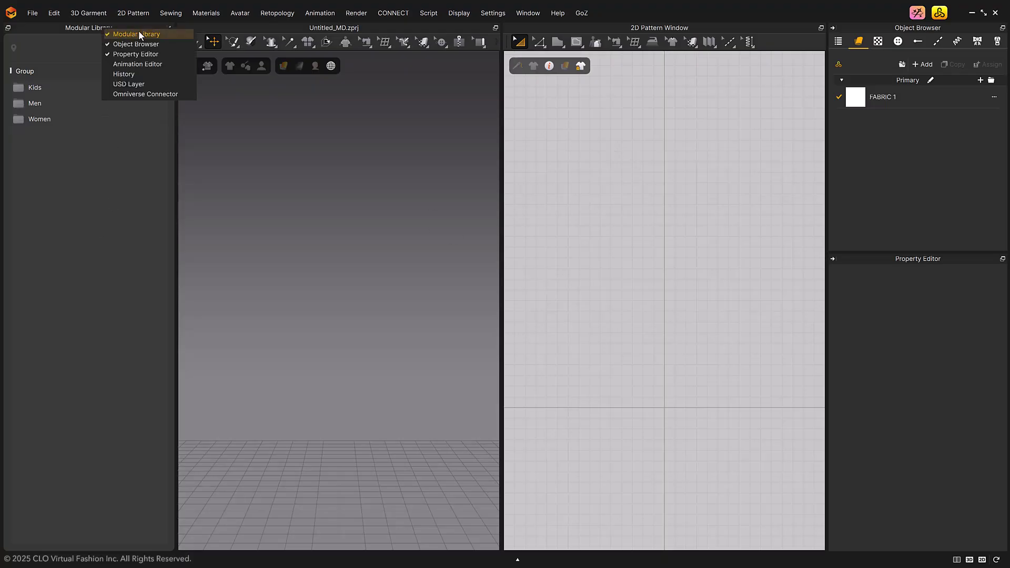
{"action": "left_click", "coordinate": [168, 34]}
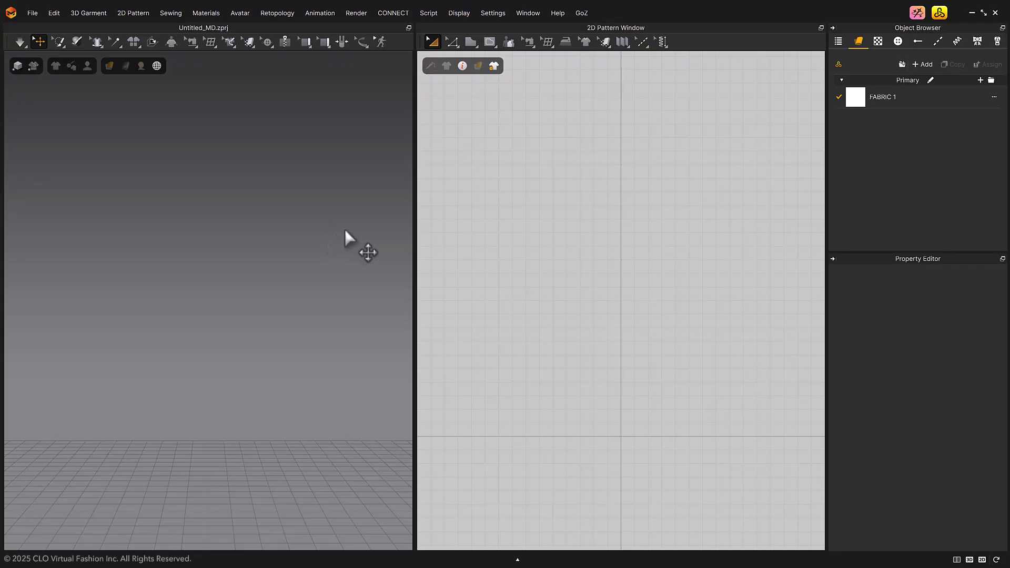
Step: Show the Modular Library from the Property Editor's title bar, then collapse the library and expand it again
{"action": "right_click", "coordinate": [852, 261]}
{"action": "left_click", "coordinate": [889, 268]}
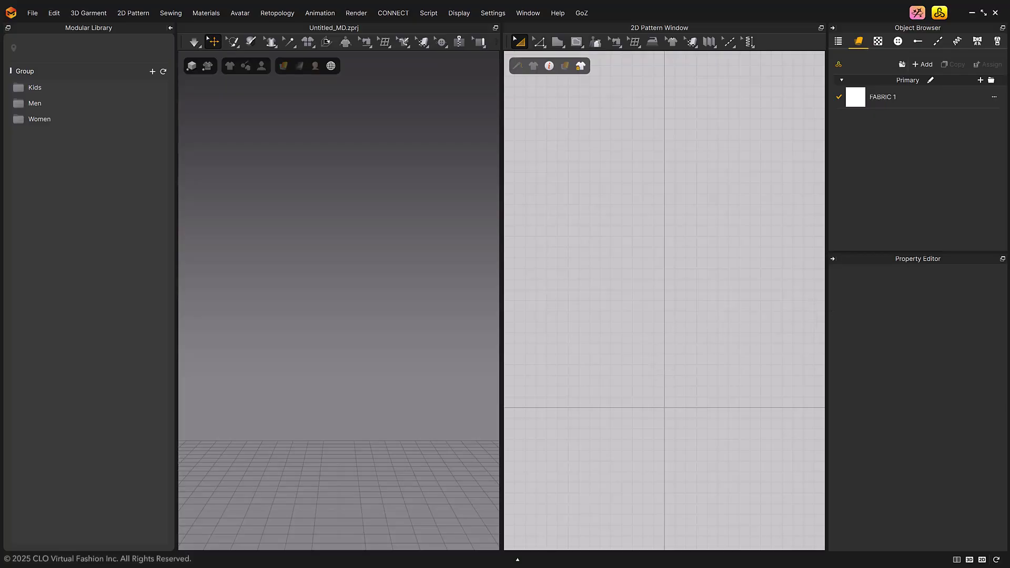
{"action": "left_click", "coordinate": [170, 23]}
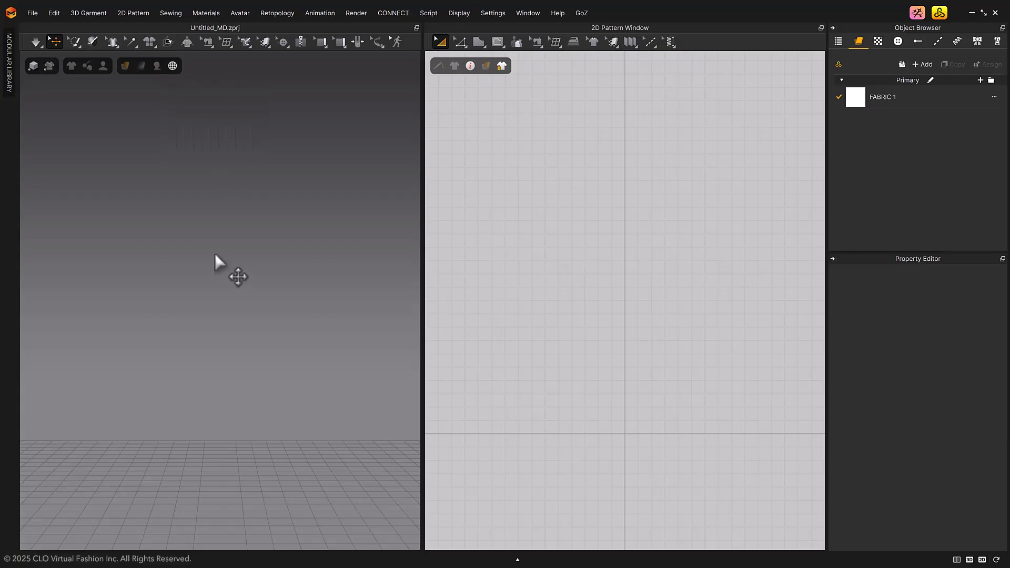
{"action": "left_click", "coordinate": [14, 89]}
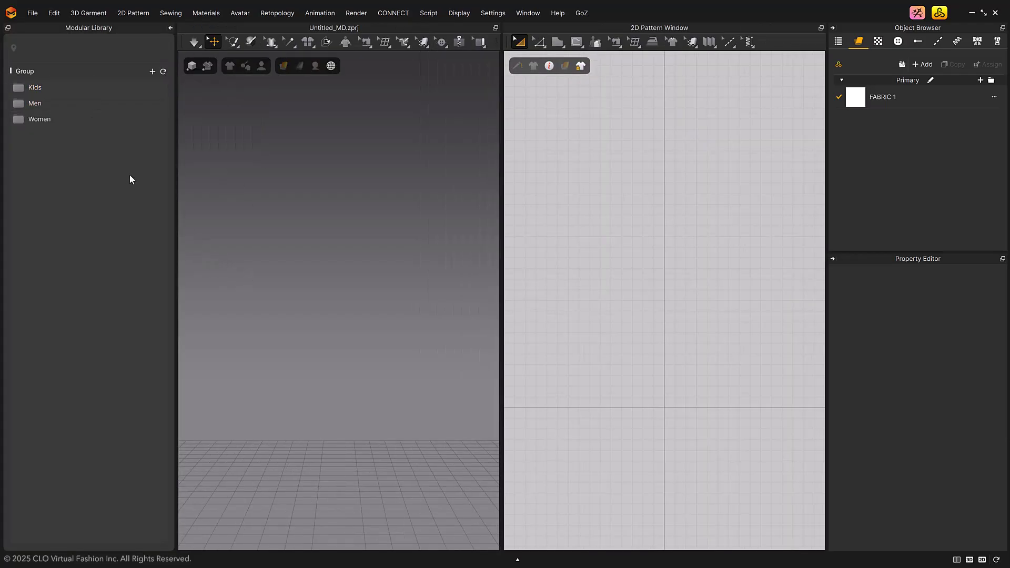
Step: Undock the Modular Library, try docking it above the Object Browser, and dock it back beside the 3D window
{"action": "left_click", "coordinate": [9, 27]}
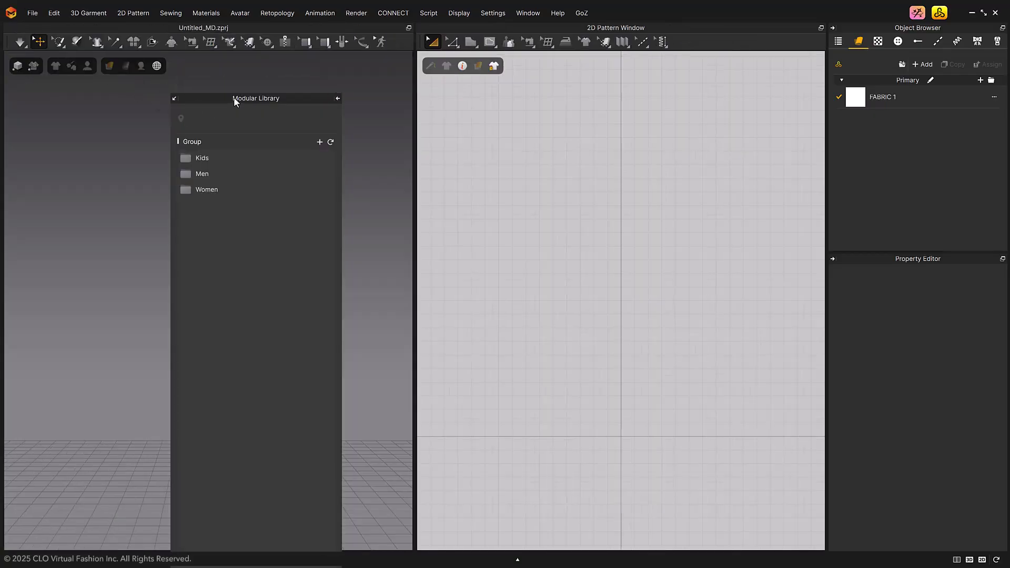
{"action": "left_click_drag", "start_coordinate": [234, 99], "coordinate": [899, 40]}
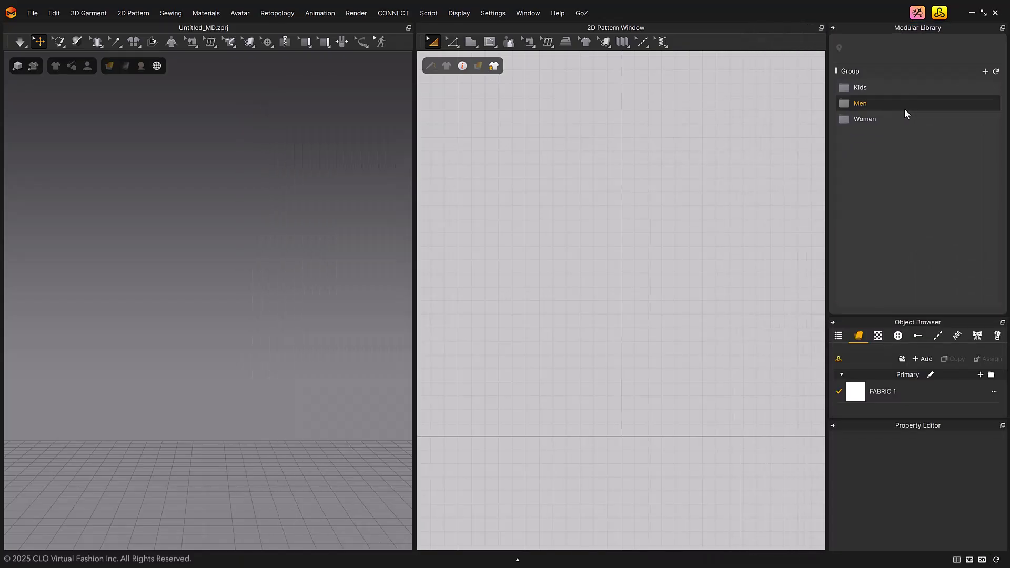
{"action": "left_click", "coordinate": [1003, 30]}
{"action": "left_click_drag", "start_coordinate": [260, 97], "coordinate": [16, 91]}
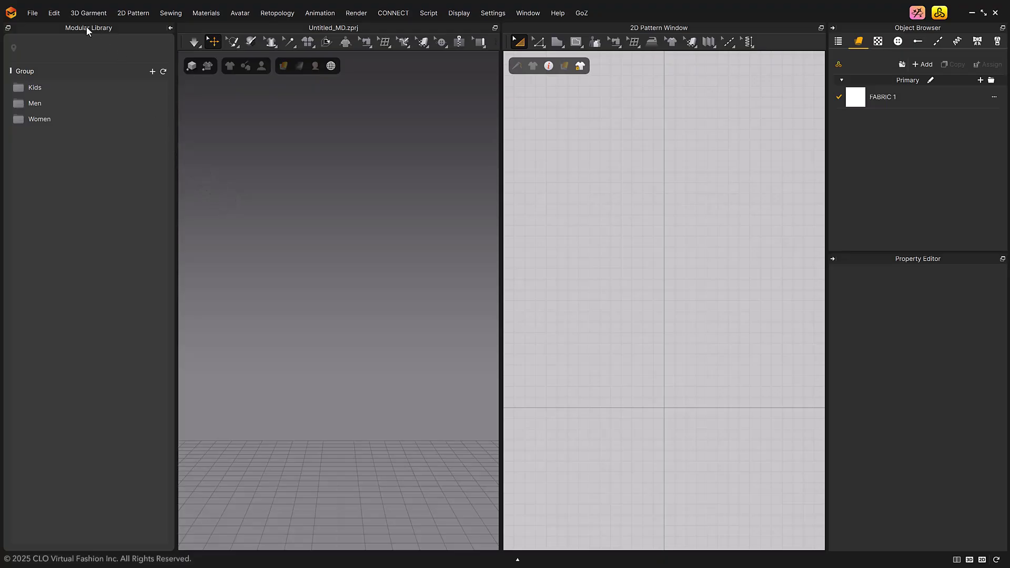
{"action": "left_click_drag", "start_coordinate": [86, 26], "coordinate": [217, 140]}
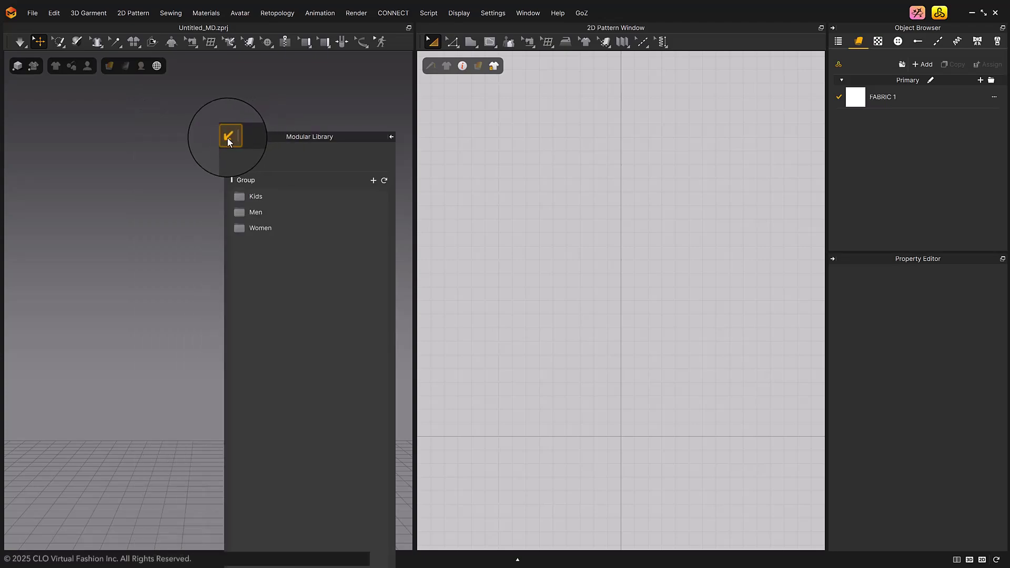
{"action": "left_click", "coordinate": [227, 138]}
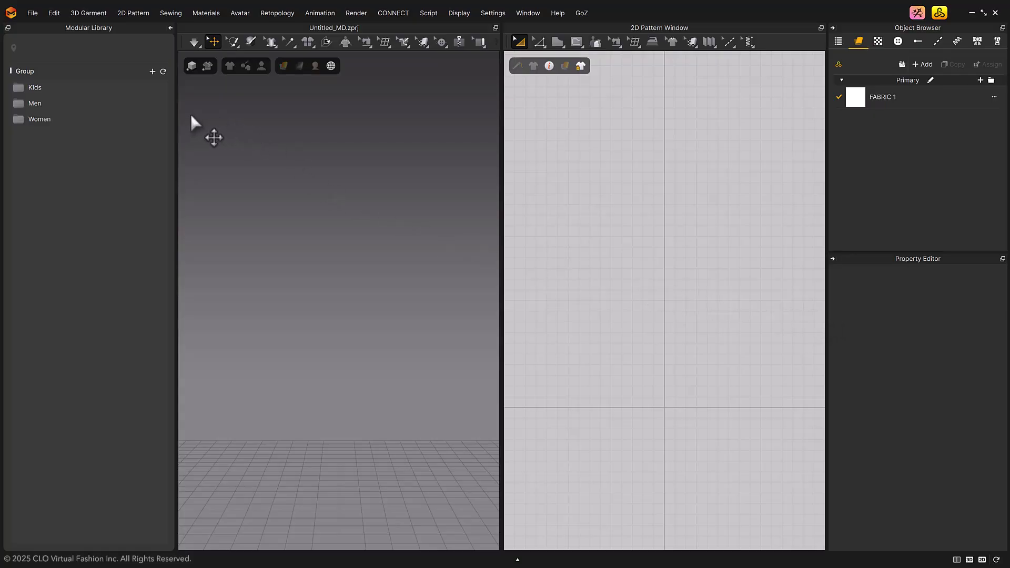
Step: Open the Drop Shoulder style in the Basic Shirts category of the Women group
{"action": "left_click", "coordinate": [87, 120]}
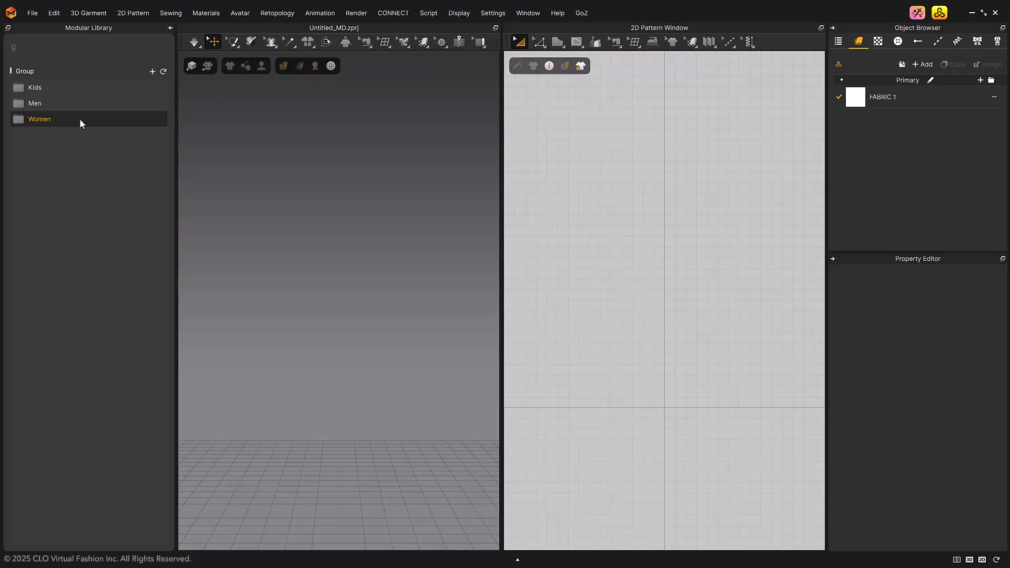
{"action": "double_click", "coordinate": [80, 119]}
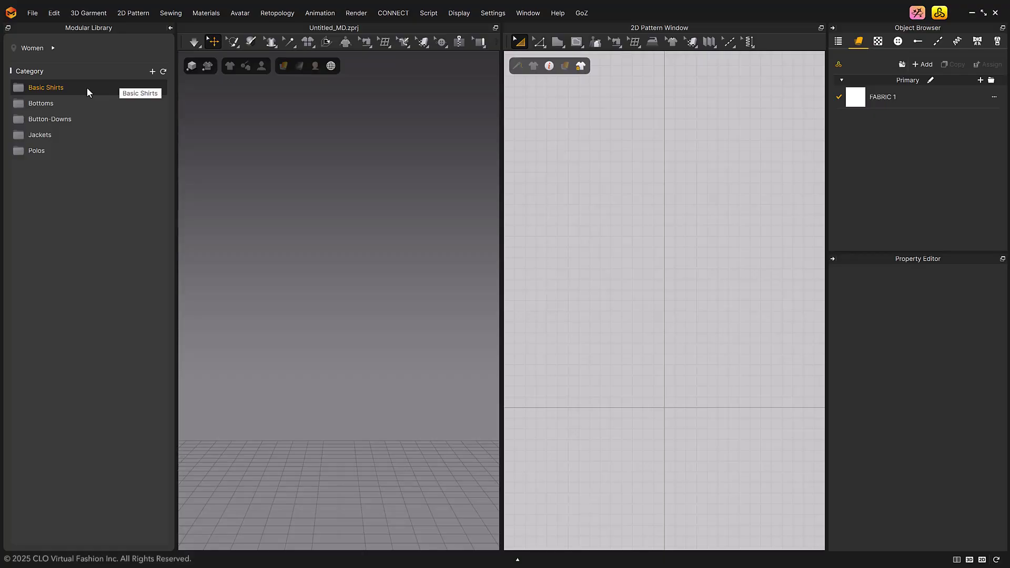
{"action": "double_click", "coordinate": [122, 87]}
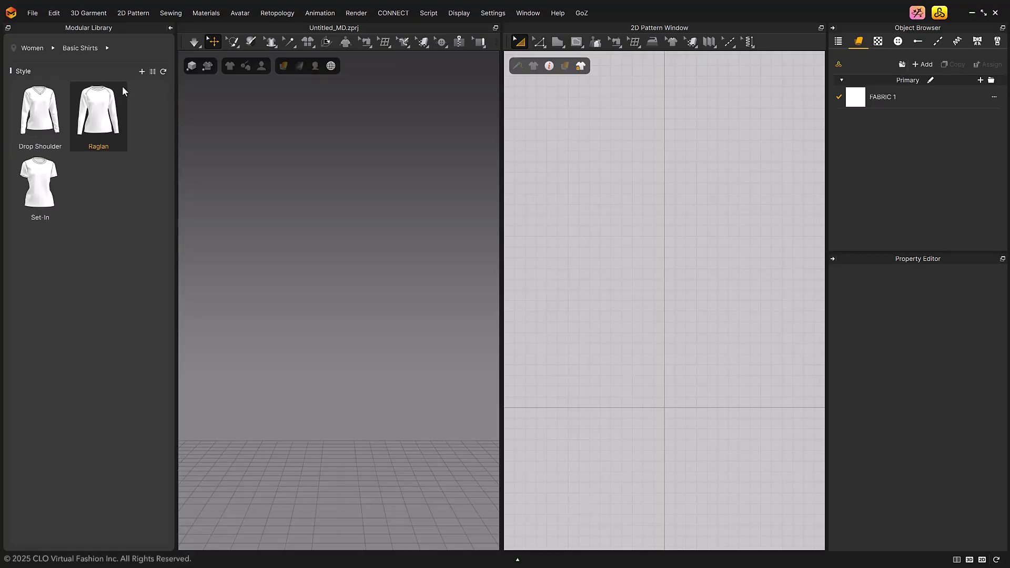
{"action": "double_click", "coordinate": [43, 120]}
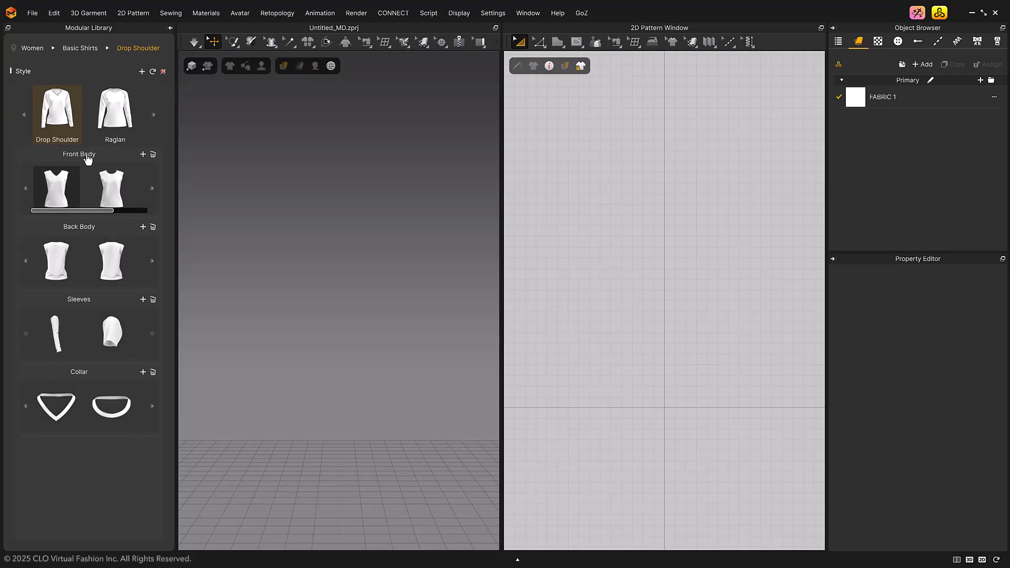
Step: Look through the blocks of the Raglan and Set-In styles, then return to the Drop Shoulder style
{"action": "double_click", "coordinate": [117, 117]}
{"action": "left_click", "coordinate": [154, 116]}
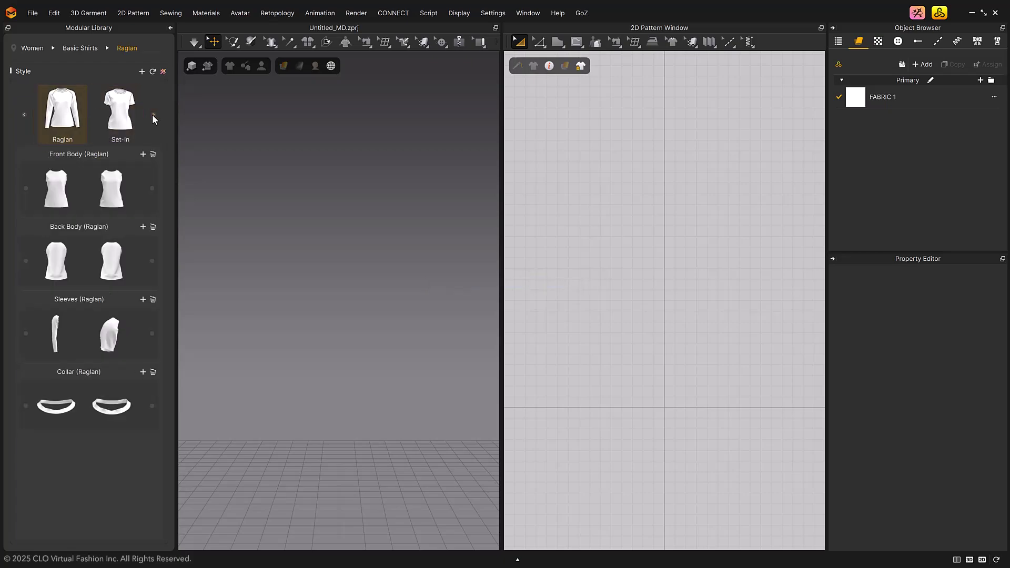
{"action": "double_click", "coordinate": [123, 120]}
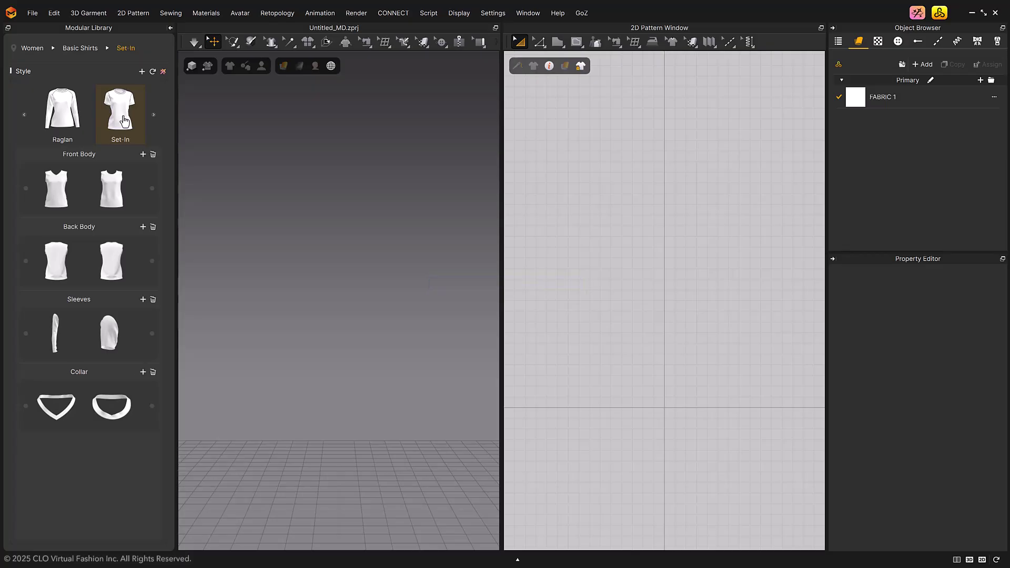
{"action": "left_click", "coordinate": [59, 122]}
{"action": "left_click", "coordinate": [24, 114]}
{"action": "double_click", "coordinate": [47, 116]}
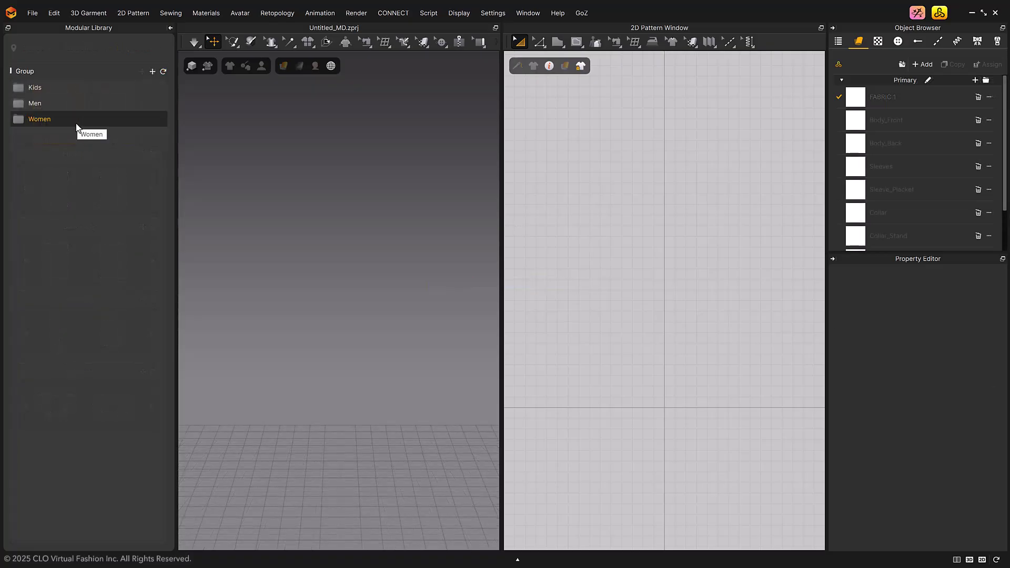
Step: Open the Long Sleeve style in the Button-Downs category of the Women group
{"action": "double_click", "coordinate": [76, 120]}
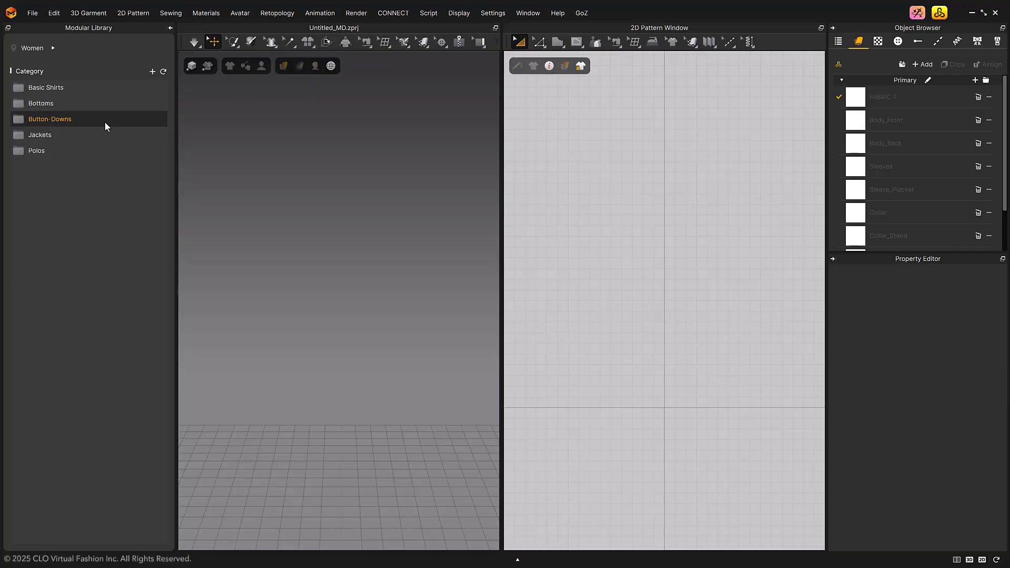
{"action": "double_click", "coordinate": [107, 122]}
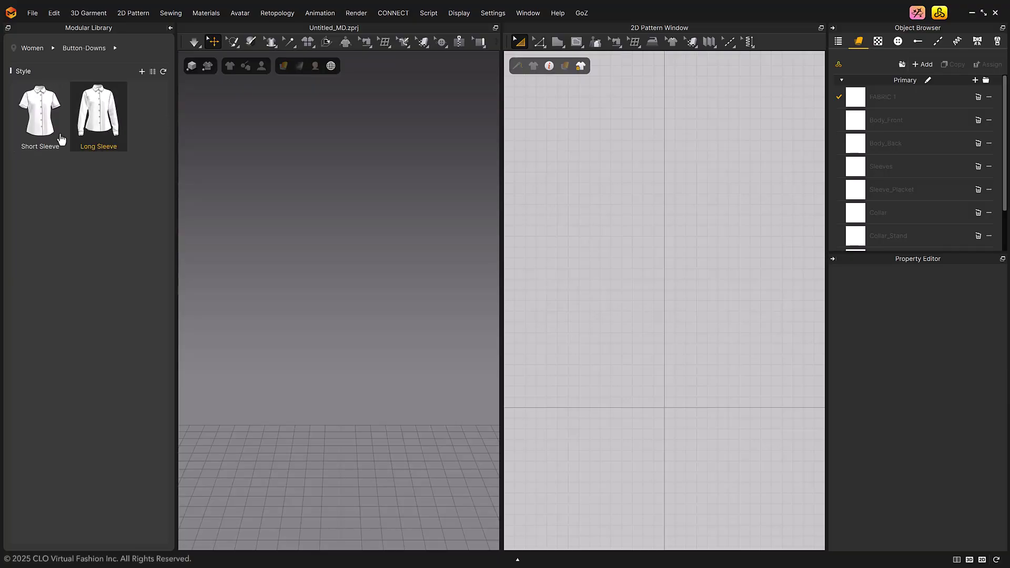
{"action": "double_click", "coordinate": [107, 108]}
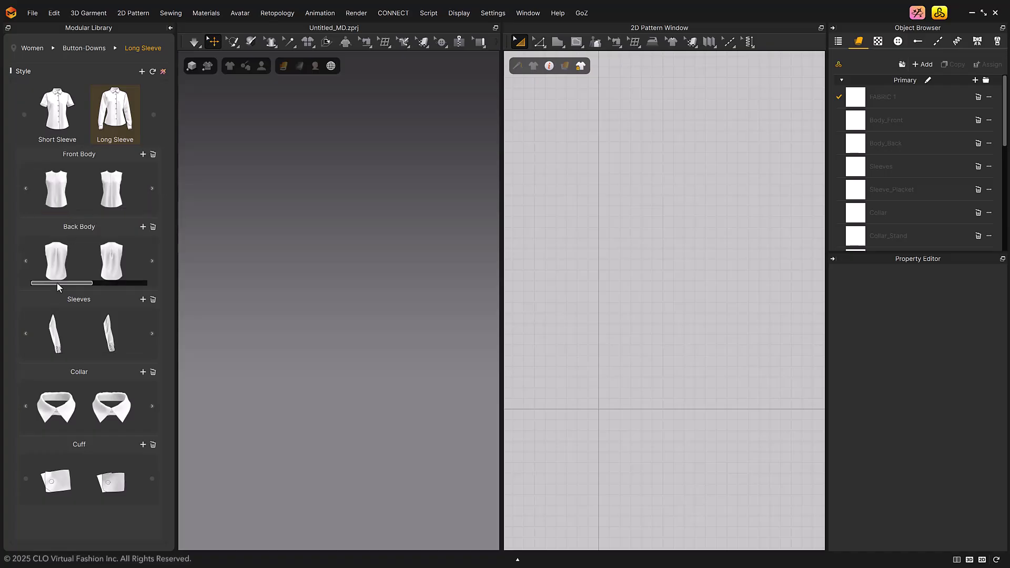
Step: Look over the Long Sleeve block rows and widen the Modular Library to fit four block thumbnails per row
{"action": "mouse_move", "coordinate": [57, 282]}
{"action": "left_mouse_down"}
{"action": "mouse_move", "coordinate": [100, 284]}
{"action": "mouse_move", "coordinate": [51, 282]}
{"action": "left_mouse_up"}
{"action": "mouse_move", "coordinate": [67, 355]}
{"action": "left_mouse_down"}
{"action": "mouse_move", "coordinate": [85, 356]}
{"action": "mouse_move", "coordinate": [64, 355]}
{"action": "left_mouse_up"}
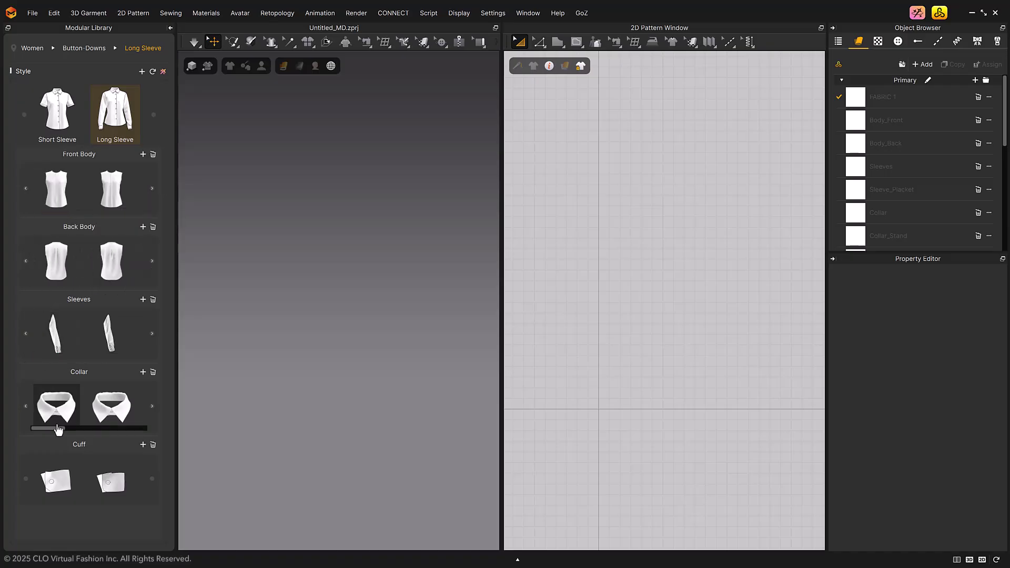
{"action": "mouse_move", "coordinate": [52, 428]}
{"action": "left_mouse_down"}
{"action": "mouse_move", "coordinate": [132, 436]}
{"action": "mouse_move", "coordinate": [50, 428]}
{"action": "left_mouse_up"}
{"action": "left_click_drag", "start_coordinate": [61, 501], "coordinate": [98, 512]}
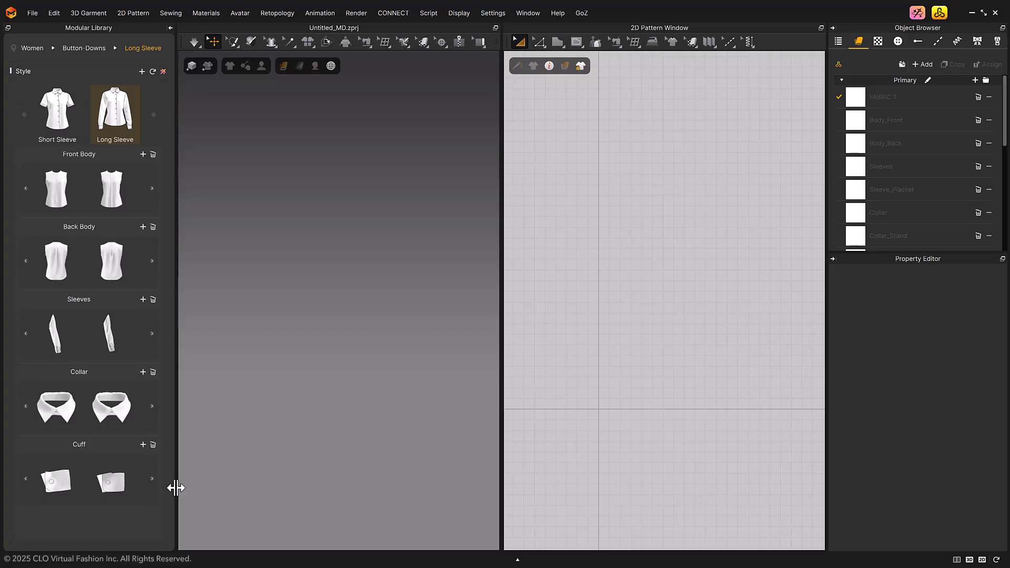
{"action": "left_click_drag", "start_coordinate": [175, 487], "coordinate": [288, 484]}
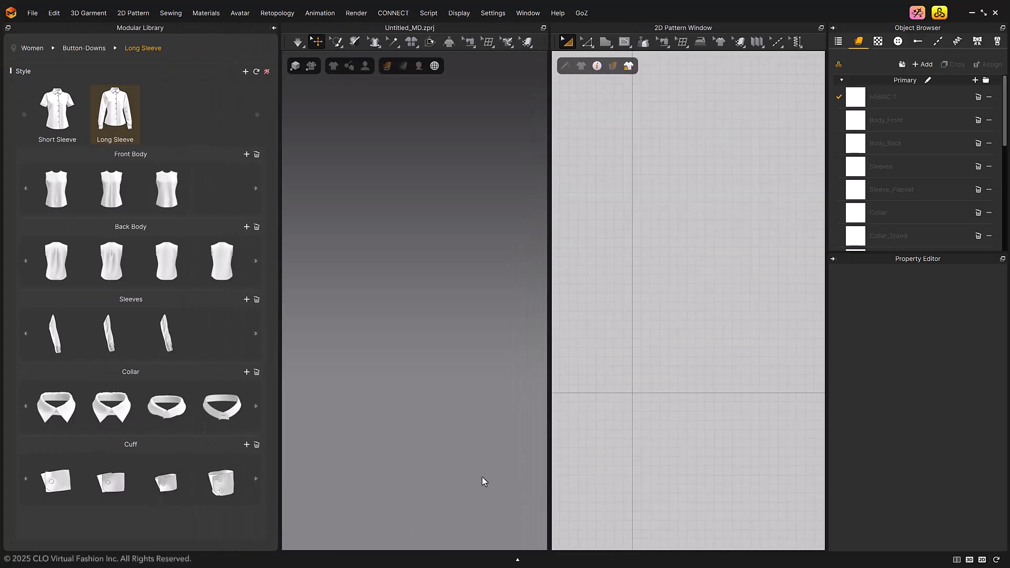
Step: Try the three Front Body blocks on the garment and settle on the second one
{"action": "left_click", "coordinate": [111, 188]}
{"action": "right_click_drag", "start_coordinate": [476, 415], "coordinate": [467, 341]}
{"action": "left_click", "coordinate": [167, 191]}
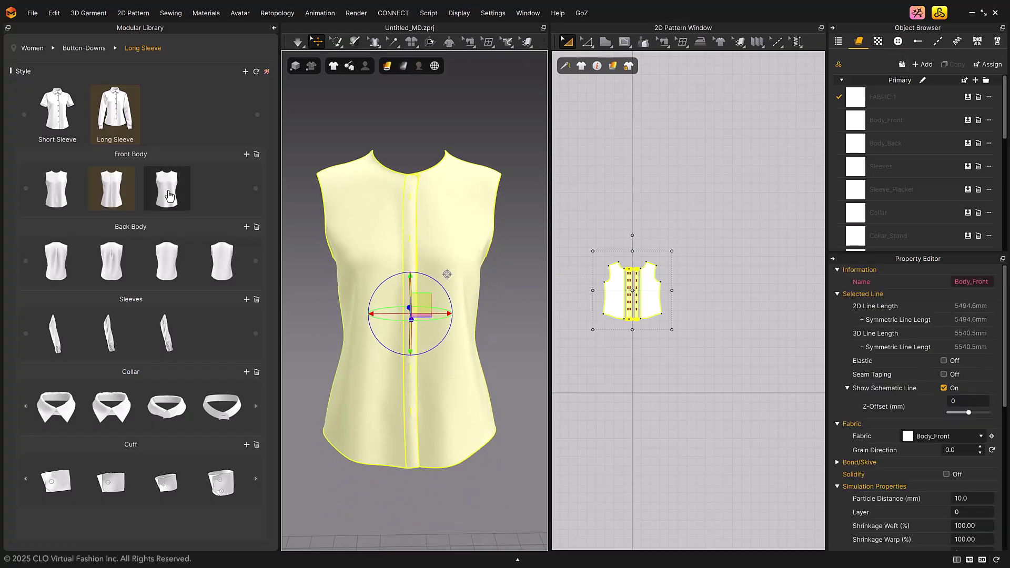
{"action": "left_click", "coordinate": [49, 191]}
{"action": "left_click", "coordinate": [111, 189]}
Step: Try the Back Body blocks and keep the fourth one, and try the three Sleeves blocks, keeping the third
{"action": "left_click", "coordinate": [222, 261]}
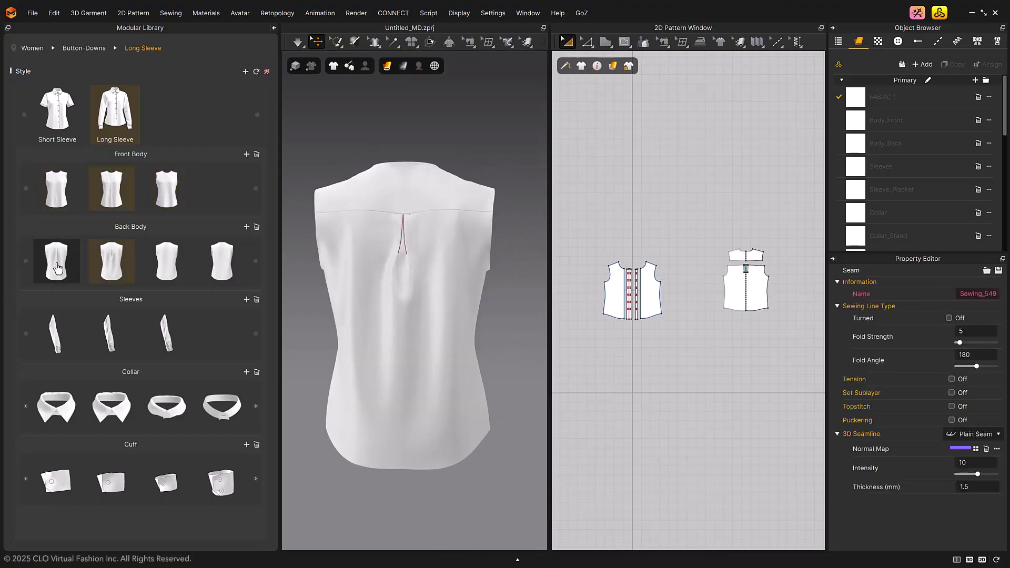
{"action": "right_click_drag", "start_coordinate": [350, 323], "coordinate": [365, 354]}
{"action": "left_click", "coordinate": [55, 333]}
{"action": "middle_click_drag", "start_coordinate": [401, 427], "coordinate": [428, 419]}
{"action": "left_click", "coordinate": [111, 335]}
{"action": "left_click", "coordinate": [173, 343]}
Step: Try the first and third Cuff blocks on the long sleeves and keep the third one
{"action": "middle_click_drag", "start_coordinate": [489, 434], "coordinate": [502, 390]}
{"action": "scroll", "coordinate": [545, 386], "scroll_direction": "down", "scroll_amount": 2}
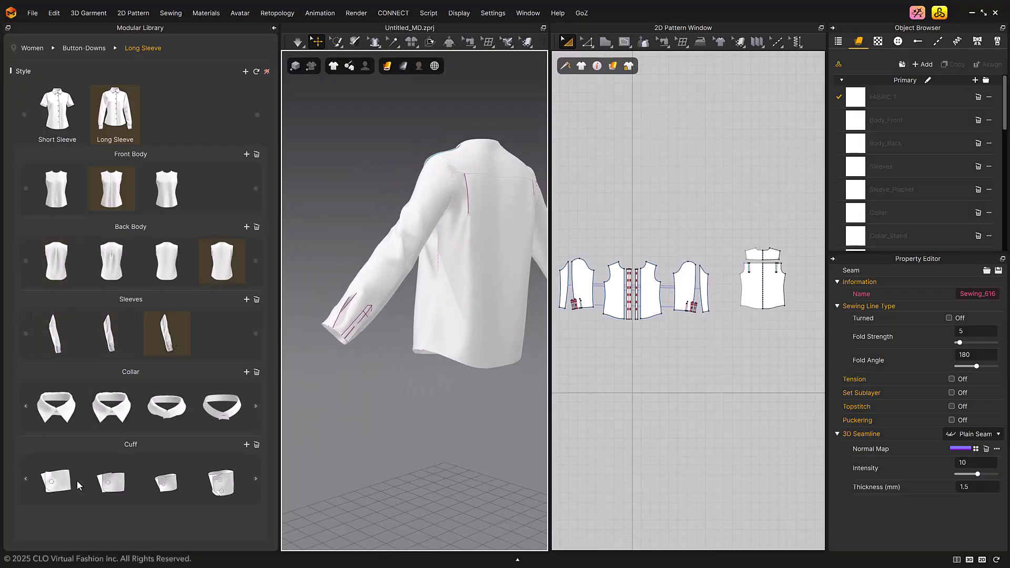
{"action": "left_click", "coordinate": [59, 481]}
{"action": "left_click", "coordinate": [168, 482]}
Step: Try the third and fourth Collar blocks at the shirt's neckline and keep the fourth one
{"action": "right_click_drag", "start_coordinate": [399, 276], "coordinate": [458, 249]}
{"action": "scroll", "coordinate": [458, 249], "scroll_direction": "up", "scroll_amount": 3}
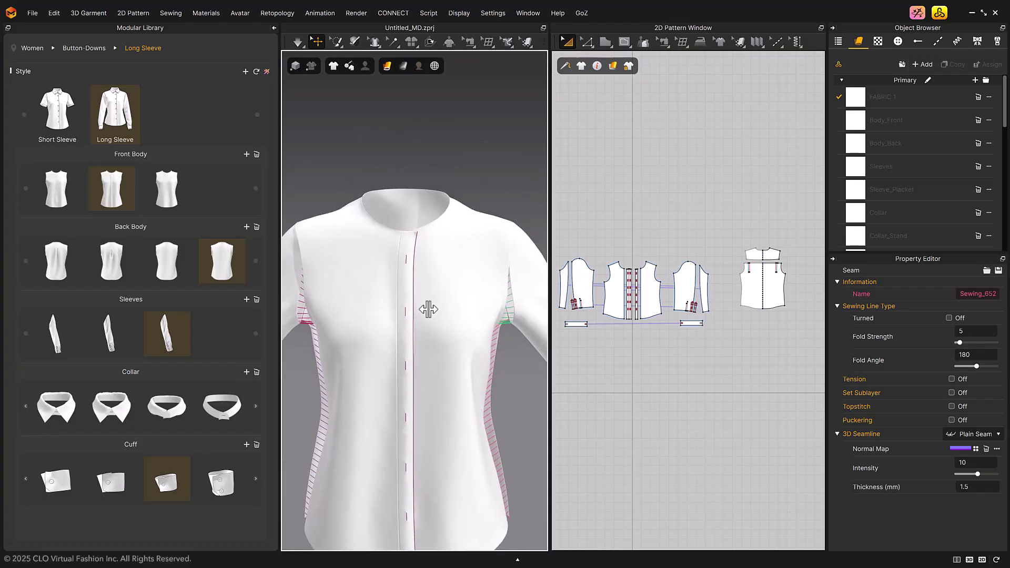
{"action": "left_click", "coordinate": [168, 408]}
{"action": "left_click", "coordinate": [221, 408]}
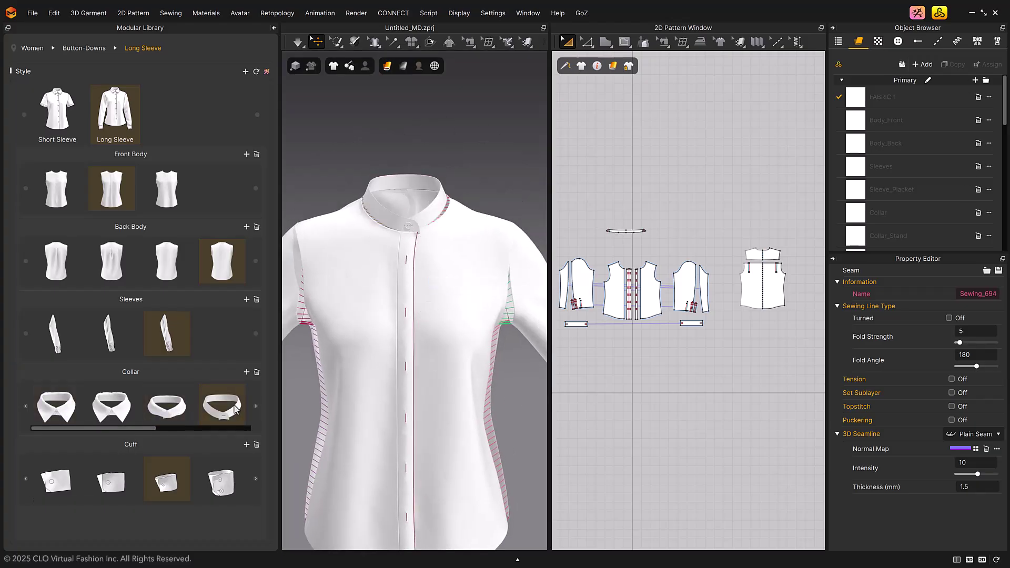
Step: Narrow the Modular Library to two block thumbnails per row and look at the shirt's armhole and side seams up close
{"action": "left_click_drag", "start_coordinate": [280, 196], "coordinate": [150, 217]}
{"action": "left_click_drag", "start_coordinate": [503, 388], "coordinate": [564, 368]}
{"action": "right_click_drag", "start_coordinate": [485, 288], "coordinate": [409, 252]}
{"action": "scroll", "coordinate": [408, 188], "scroll_direction": "up", "scroll_amount": 3}
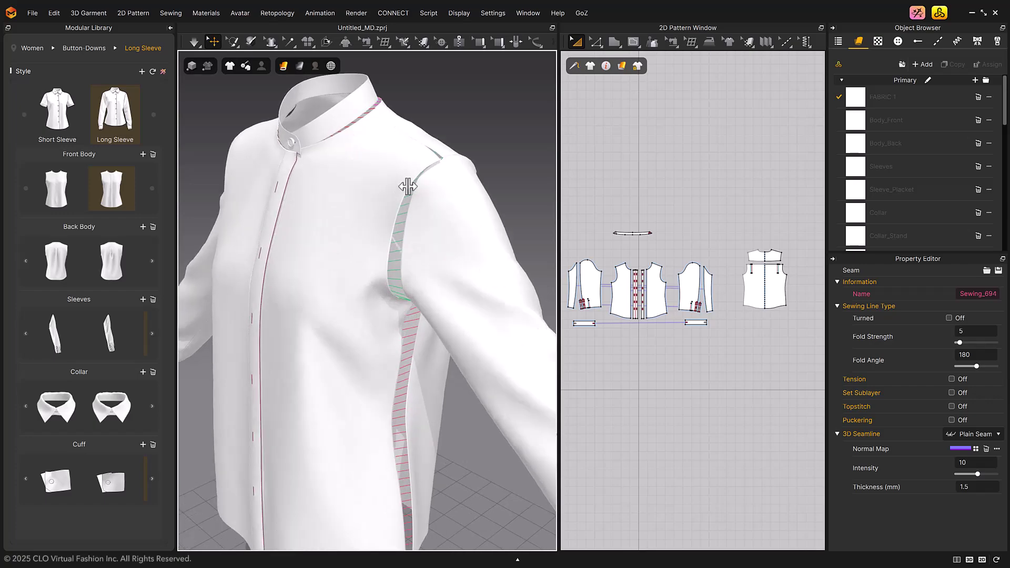
Step: Display the sewing lines of all pattern pieces with the Edit Sewing tool and examine how the blocks are joined
{"action": "left_click", "coordinate": [673, 42]}
{"action": "left_click_drag", "start_coordinate": [557, 235], "coordinate": [447, 242]}
{"action": "scroll", "coordinate": [589, 286], "scroll_direction": "down", "scroll_amount": 2}
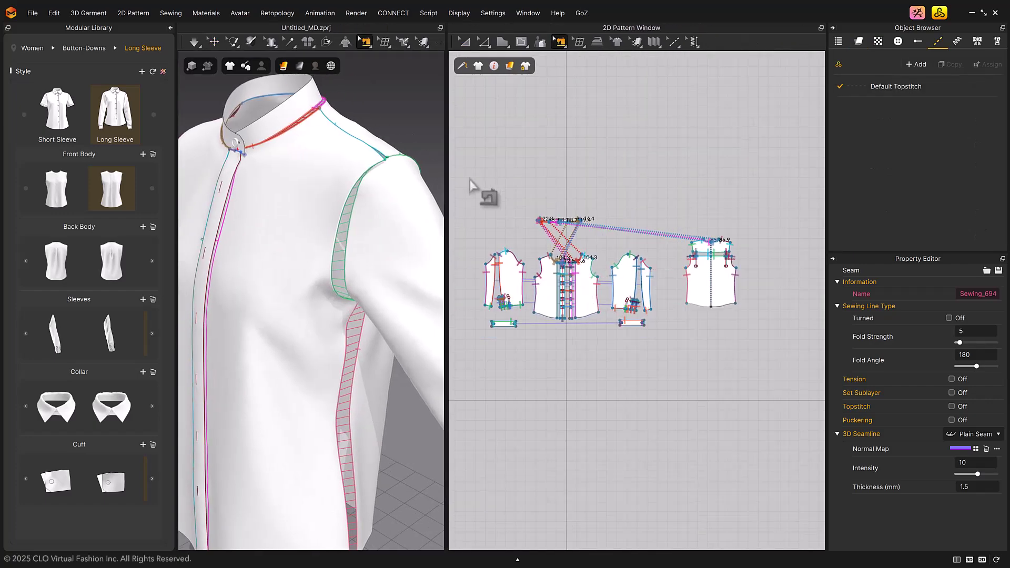
{"action": "left_click_drag", "start_coordinate": [467, 175], "coordinate": [793, 381]}
{"action": "left_click", "coordinate": [776, 373]}
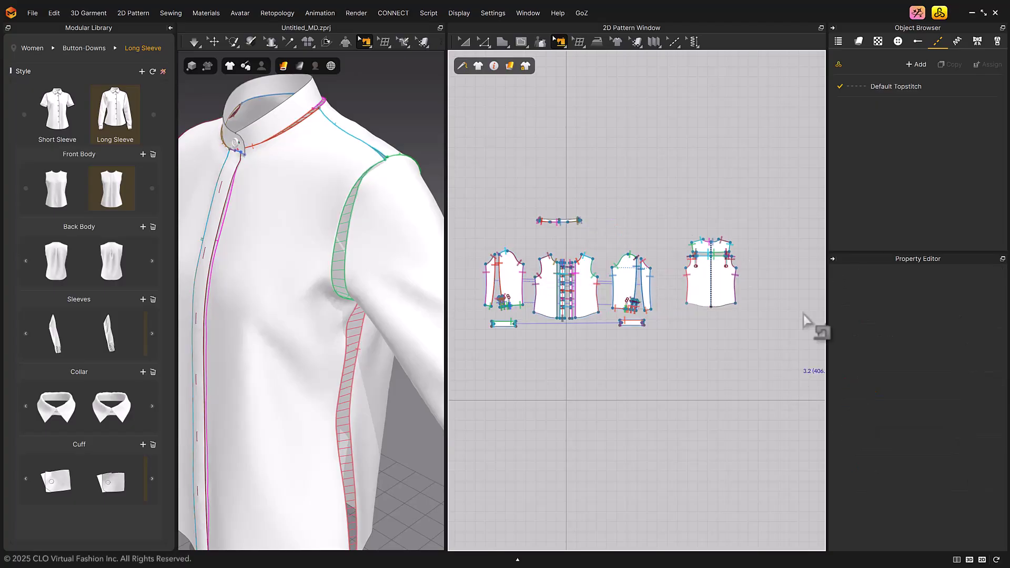
Step: Return to the Transform Pattern tool, enlarge the 3D window and bring the whole shirt into view
{"action": "left_click", "coordinate": [465, 42]}
{"action": "left_click_drag", "start_coordinate": [446, 150], "coordinate": [533, 161]}
{"action": "middle_click_drag", "start_coordinate": [586, 195], "coordinate": [617, 159]}
{"action": "scroll", "coordinate": [621, 205], "scroll_direction": "up", "scroll_amount": 2}
{"action": "scroll", "coordinate": [353, 238], "scroll_direction": "down", "scroll_amount": 5}
{"action": "right_click_drag", "start_coordinate": [345, 238], "coordinate": [358, 280]}
{"action": "scroll", "coordinate": [325, 249], "scroll_direction": "down", "scroll_amount": 2}
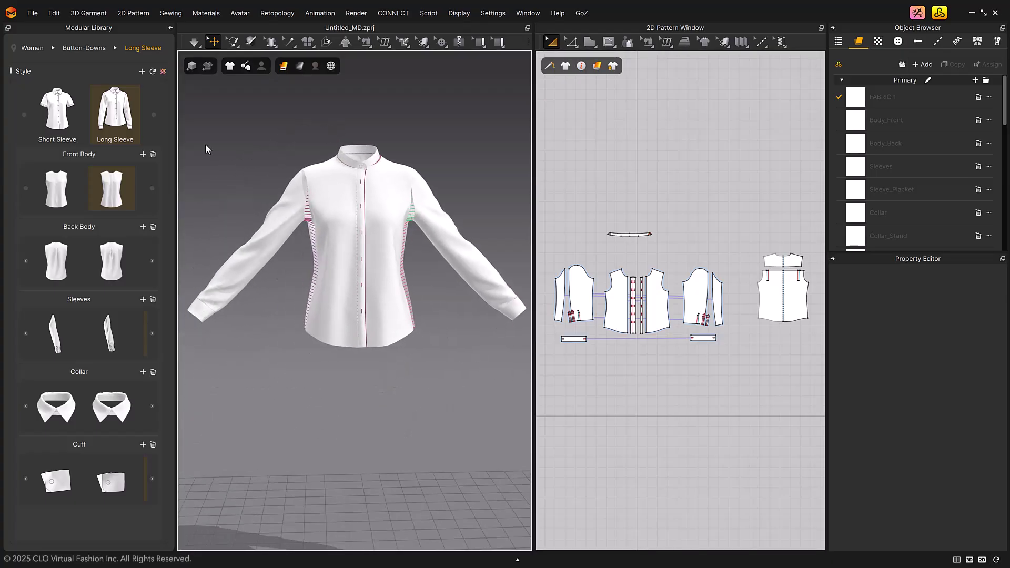
Step: Replace the long sleeves with blocks of the Short Sleeve style, removing the leftover cuffs and trying its first and second Sleeves blocks
{"action": "left_click", "coordinate": [54, 115]}
{"action": "left_click", "coordinate": [58, 337]}
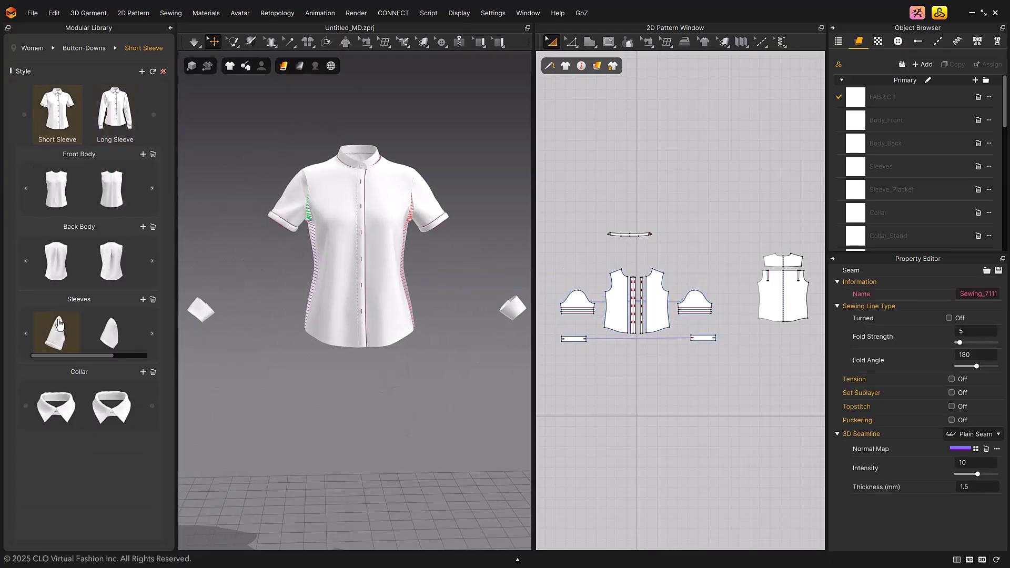
{"action": "left_click", "coordinate": [220, 387]}
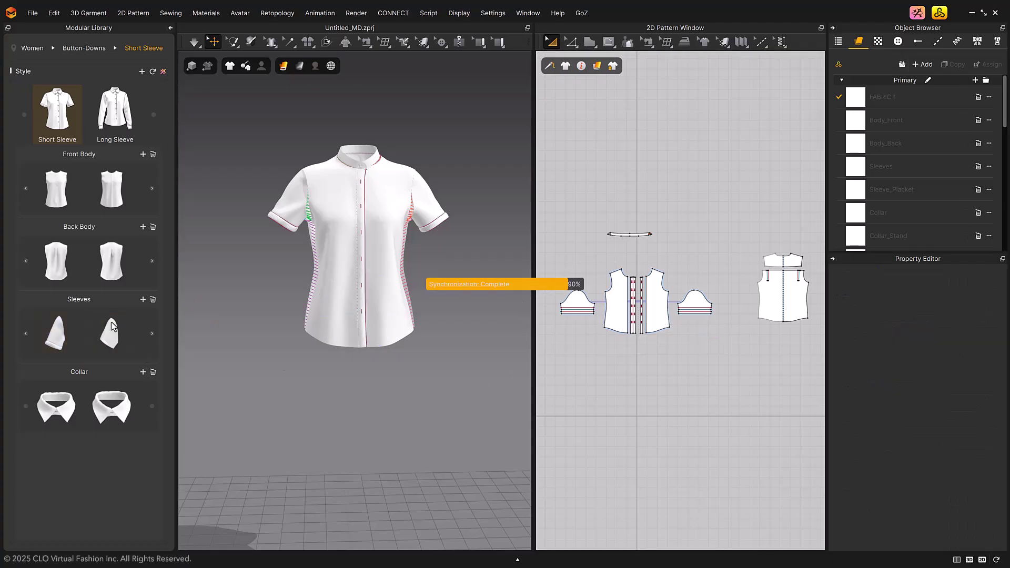
{"action": "left_click", "coordinate": [111, 335]}
{"action": "right_click_drag", "start_coordinate": [283, 243], "coordinate": [462, 334]}
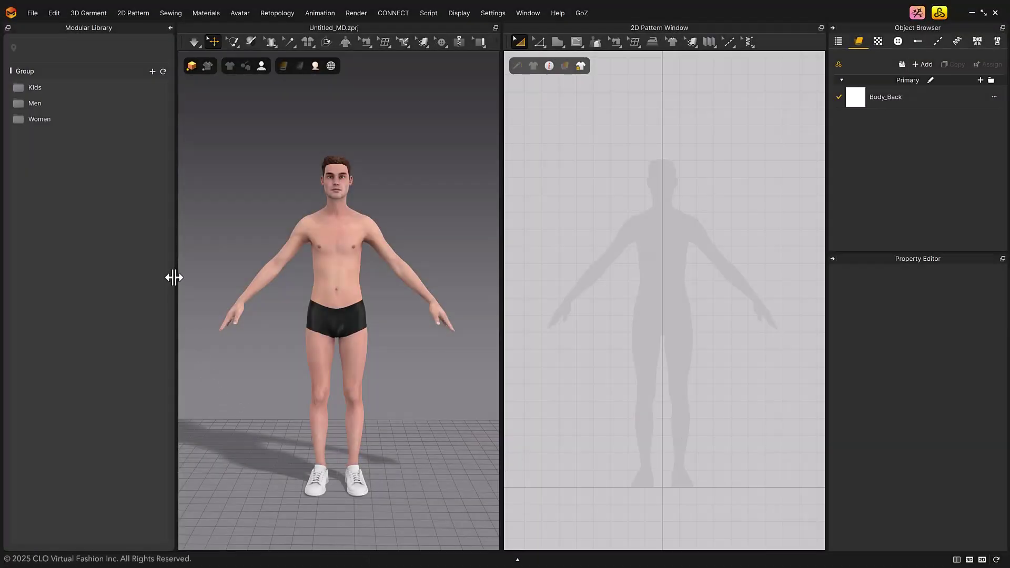
Step: Open the Short Sleeve style in the Button-Downs category of the Men group
{"action": "left_click", "coordinate": [116, 104]}
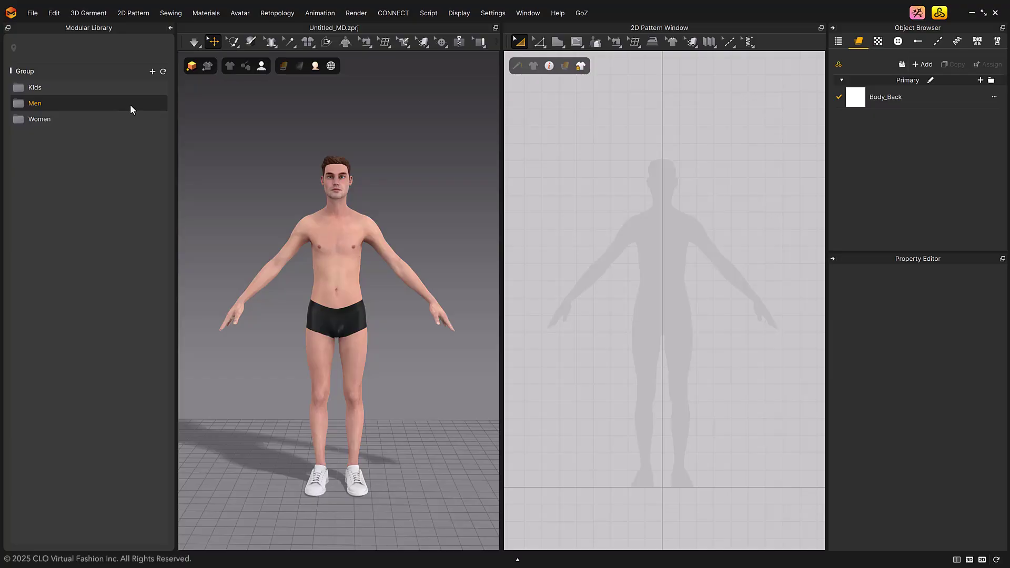
{"action": "double_click", "coordinate": [131, 105]}
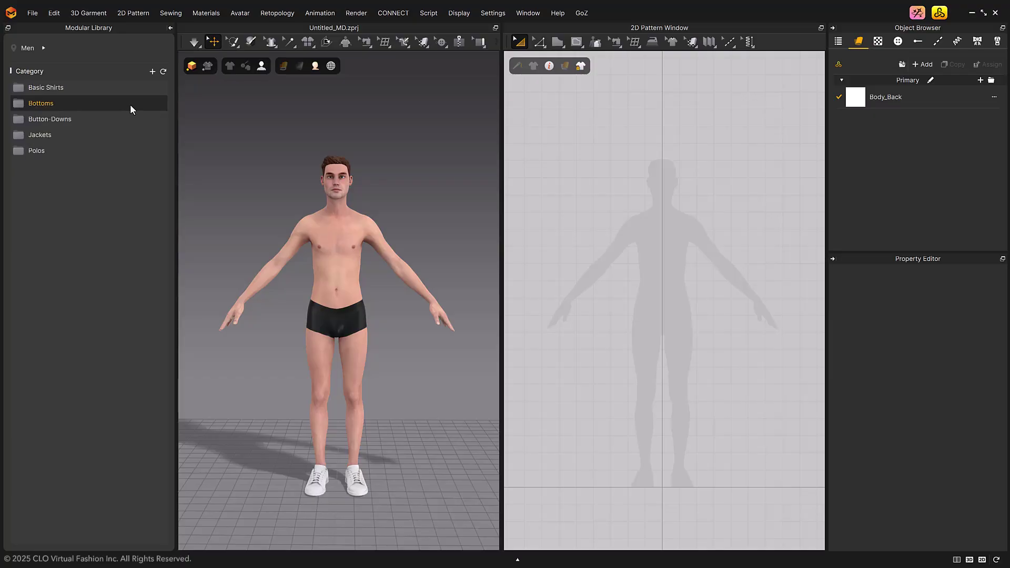
{"action": "left_click", "coordinate": [134, 89]}
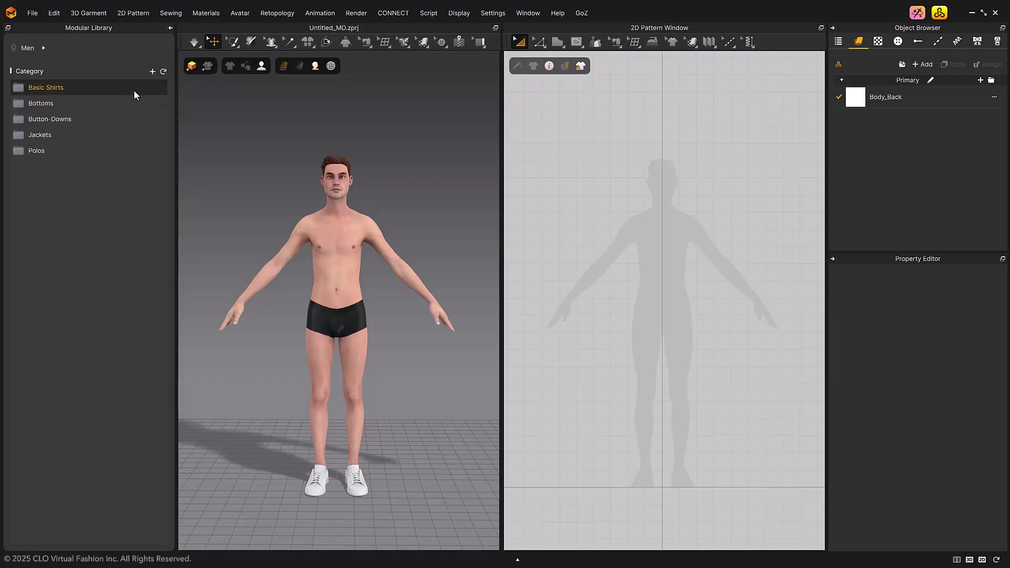
{"action": "double_click", "coordinate": [138, 120]}
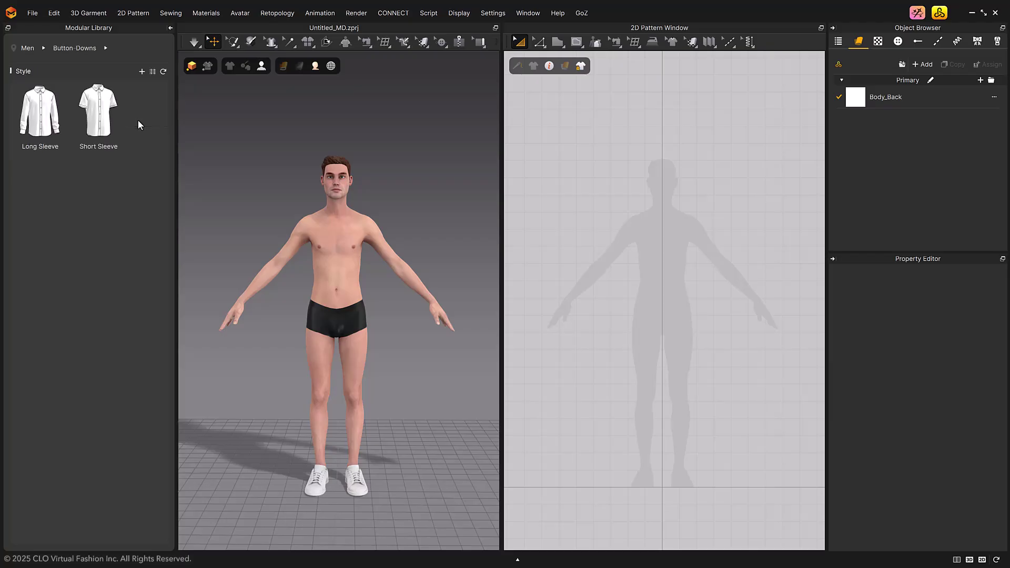
{"action": "double_click", "coordinate": [104, 133]}
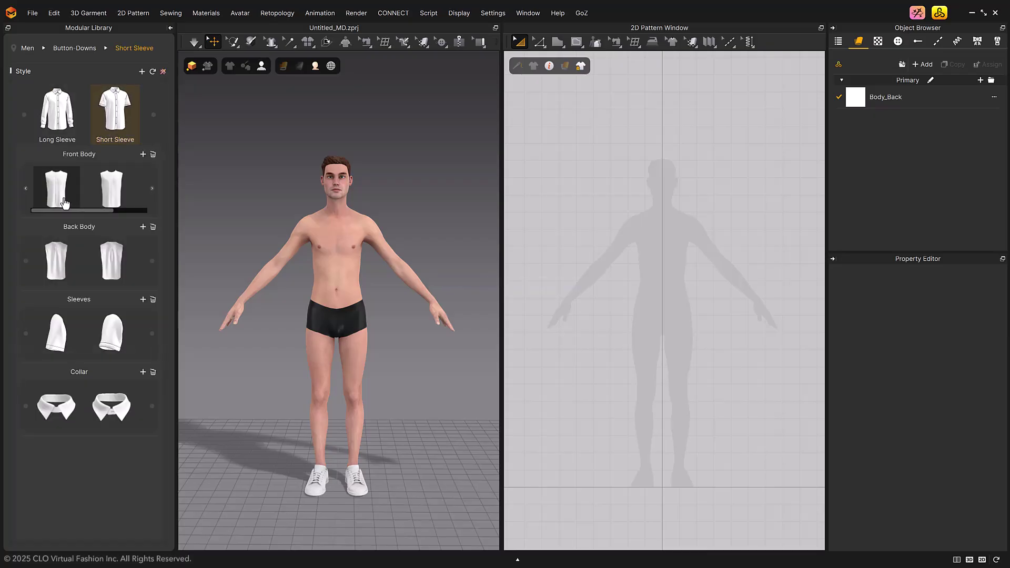
Step: Try the Front Body and Back Body blocks on the avatar, keeping the second Front Body and the third Back Body
{"action": "left_click", "coordinate": [65, 203]}
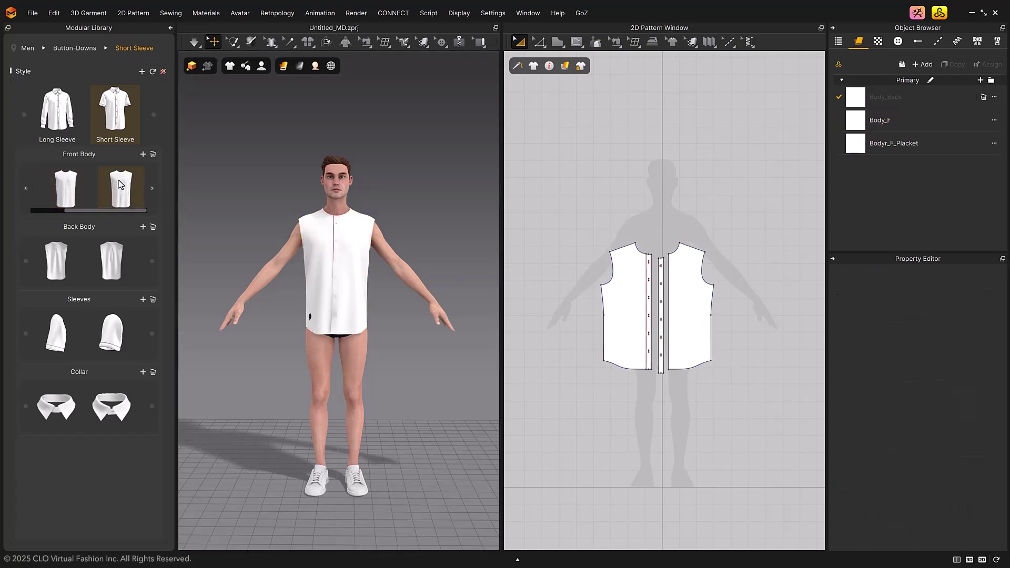
{"action": "left_click", "coordinate": [64, 259]}
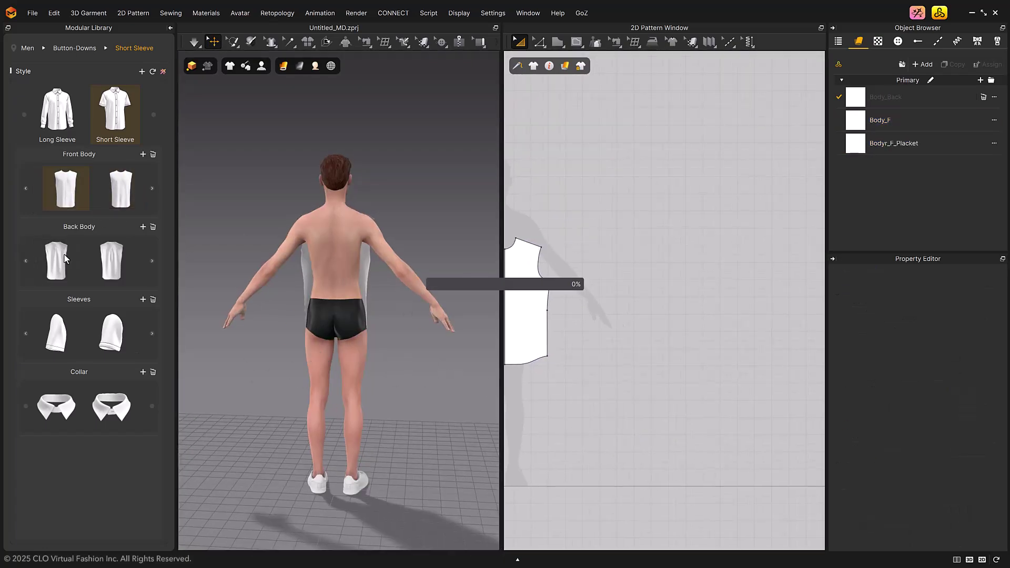
{"action": "left_click", "coordinate": [121, 261]}
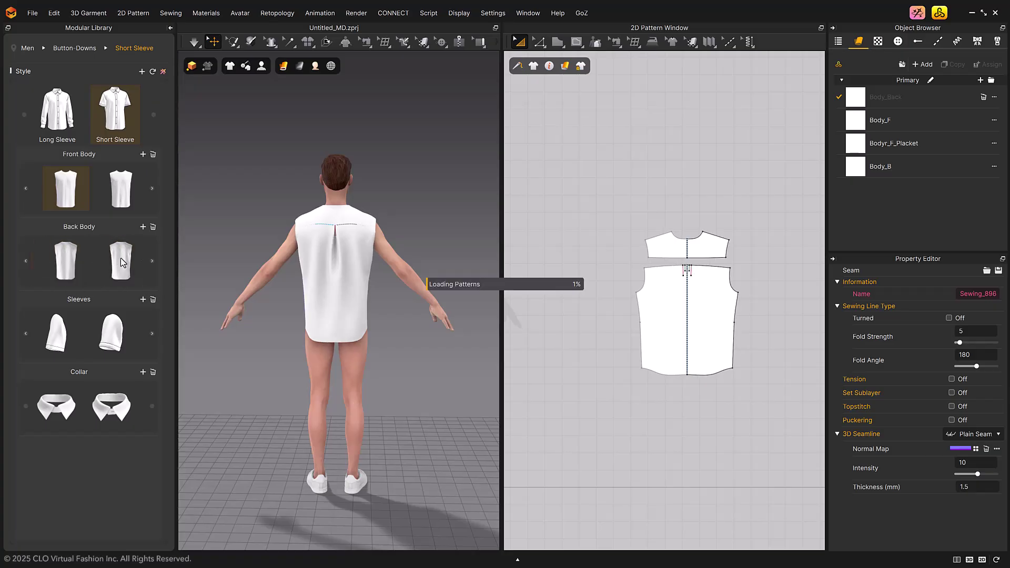
Step: Try the three short Sleeves blocks on the men's shirt and keep the third one
{"action": "left_click", "coordinate": [112, 333]}
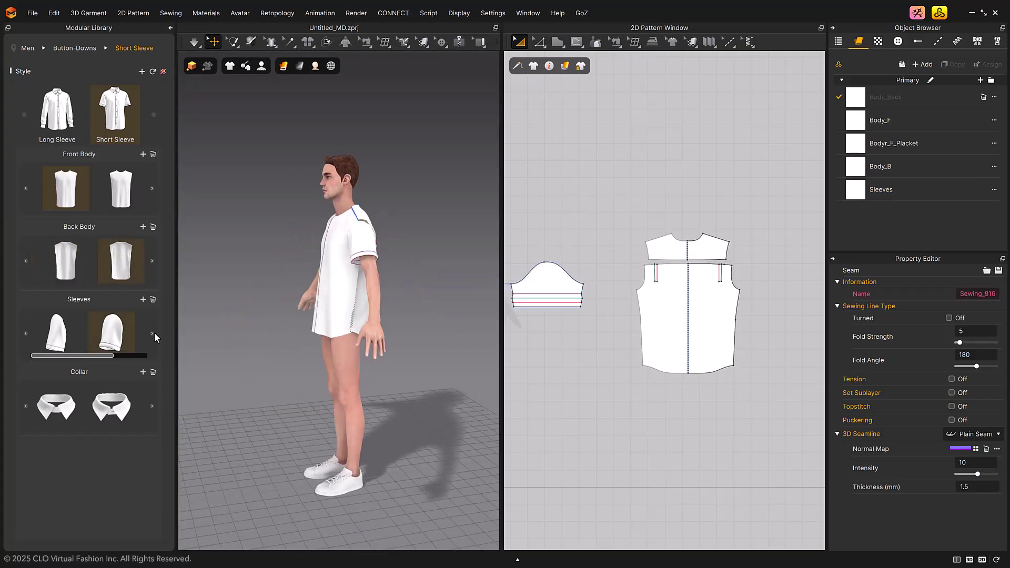
{"action": "scroll", "coordinate": [280, 426], "scroll_direction": "up", "scroll_amount": 5}
{"action": "left_click", "coordinate": [57, 334]}
{"action": "left_click_drag", "start_coordinate": [87, 356], "coordinate": [122, 356]}
{"action": "left_click", "coordinate": [121, 335]}
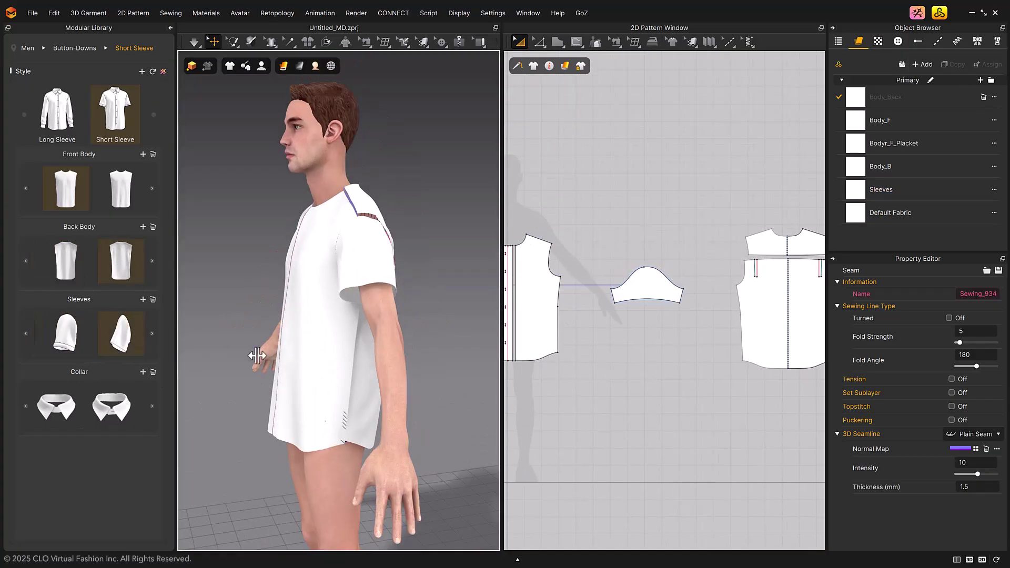
Step: Try several Collar blocks on the men's shirt, starting with the first, and keep a pointed collar with a collar stand
{"action": "right_click_drag", "start_coordinate": [267, 360], "coordinate": [376, 358]}
{"action": "middle_click_drag", "start_coordinate": [376, 357], "coordinate": [380, 395]}
{"action": "middle_click_drag", "start_coordinate": [590, 390], "coordinate": [661, 389]}
{"action": "left_click", "coordinate": [57, 407]}
{"action": "middle_click_drag", "start_coordinate": [726, 381], "coordinate": [506, 390]}
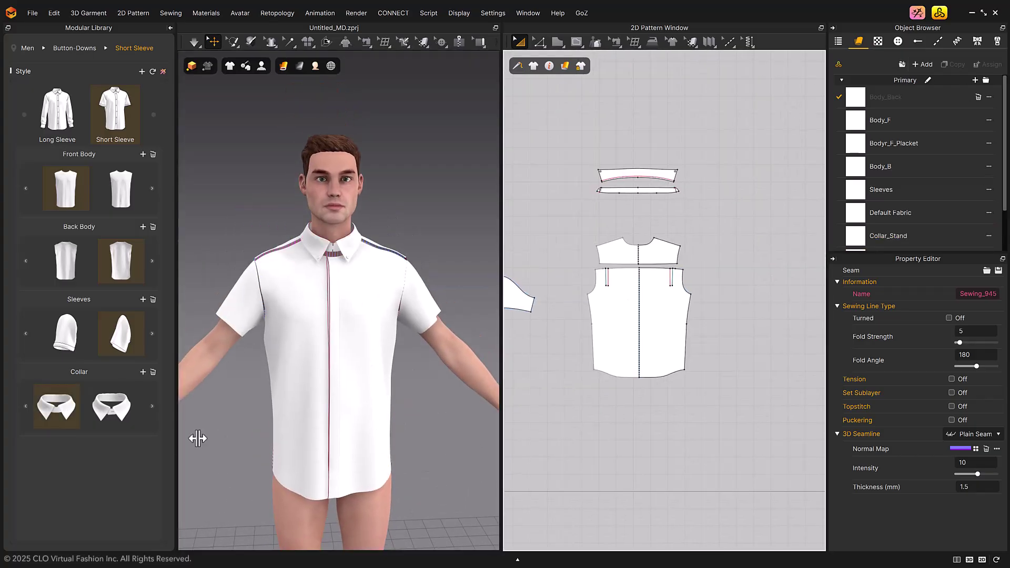
{"action": "left_click", "coordinate": [111, 413]}
{"action": "left_click_drag", "start_coordinate": [65, 429], "coordinate": [123, 434]}
{"action": "left_click", "coordinate": [105, 417]}
{"action": "left_click", "coordinate": [125, 405]}
Step: Run the simulation to drape the assembled short-sleeve shirt on the avatar, and stop it
{"action": "left_click", "coordinate": [476, 237]}
{"action": "scroll", "coordinate": [428, 326], "scroll_direction": "down", "scroll_amount": 5}
{"action": "scroll", "coordinate": [601, 379], "scroll_direction": "down", "scroll_amount": 3}
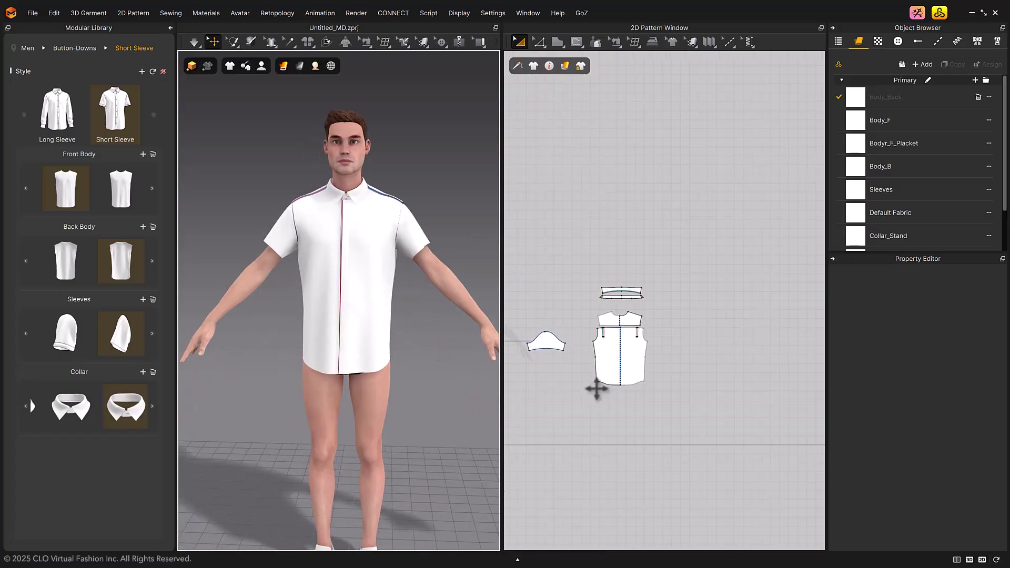
{"action": "middle_click_drag", "start_coordinate": [601, 380], "coordinate": [743, 314]}
{"action": "scroll", "coordinate": [743, 315], "scroll_direction": "up", "scroll_amount": 2}
{"action": "right_click_drag", "start_coordinate": [444, 361], "coordinate": [433, 363]}
{"action": "middle_click_drag", "start_coordinate": [464, 384], "coordinate": [445, 391]}
{"action": "key", "text": "space"}
{"action": "right_click_drag", "start_coordinate": [458, 388], "coordinate": [431, 328]}
{"action": "key", "text": "space"}
Step: Switch the shirt to the second Sleeves block and the band collar, and simulate the new combination
{"action": "left_click", "coordinate": [67, 342]}
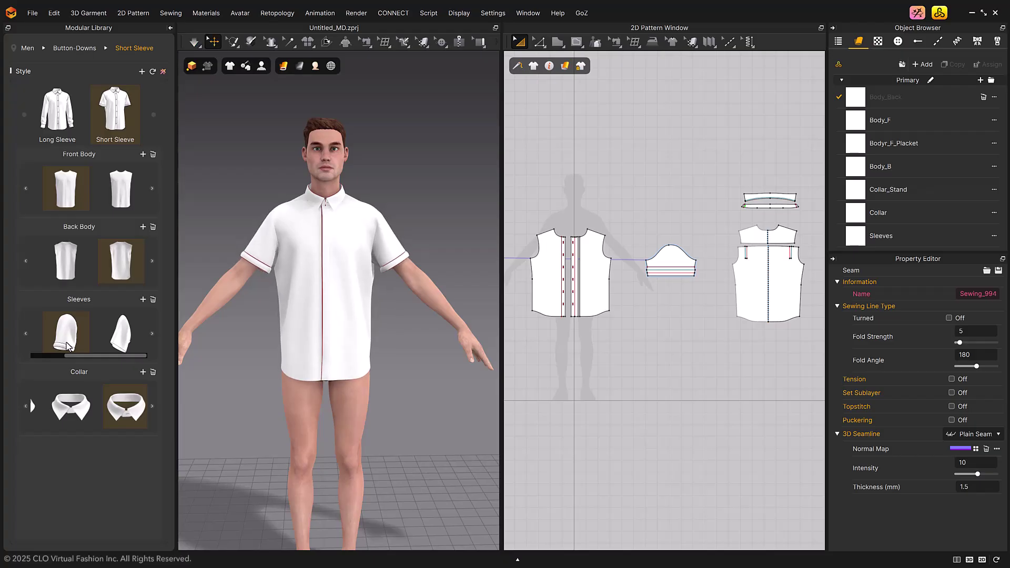
{"action": "left_click_drag", "start_coordinate": [109, 428], "coordinate": [89, 428]}
{"action": "left_click", "coordinate": [80, 413]}
{"action": "key", "text": "space"}
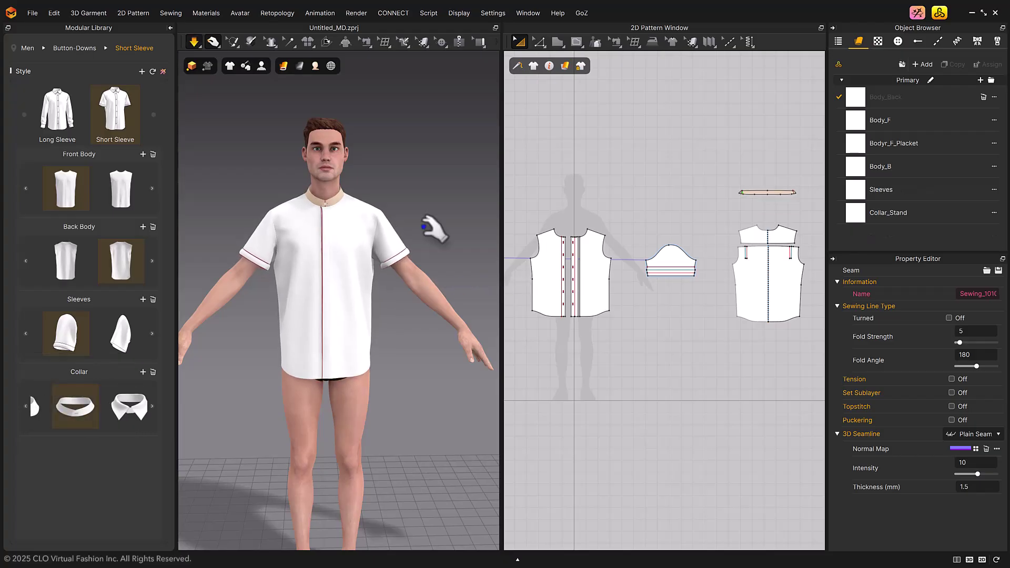
{"action": "key", "text": "space"}
Step: Switch to the Long Sleeve style, apply its second Sleeves block and first Cuff block, and simulate the shirt
{"action": "left_click", "coordinate": [58, 110]}
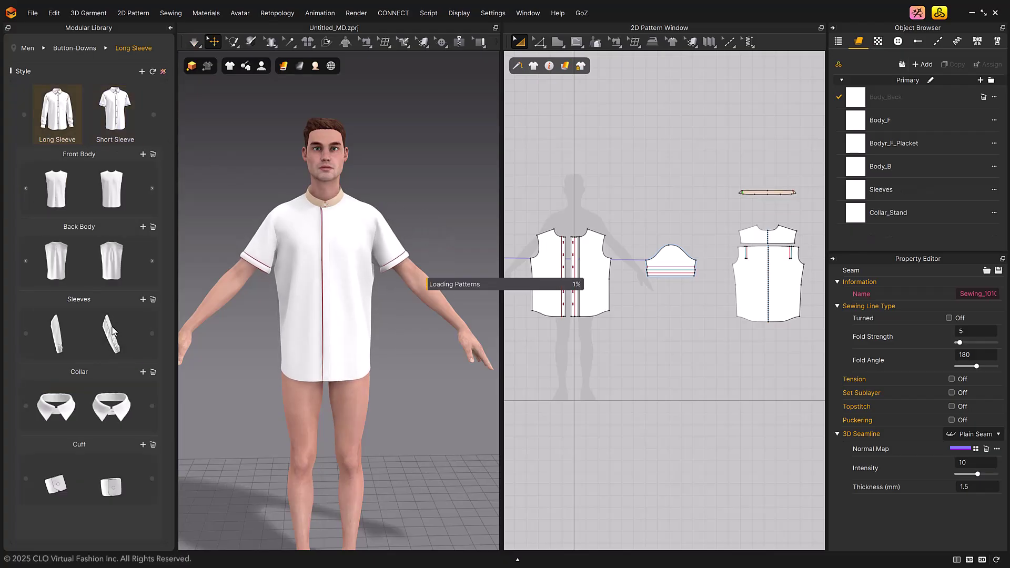
{"action": "left_click", "coordinate": [56, 483]}
{"action": "right_click_drag", "start_coordinate": [384, 433], "coordinate": [378, 421]}
{"action": "key", "text": "space"}
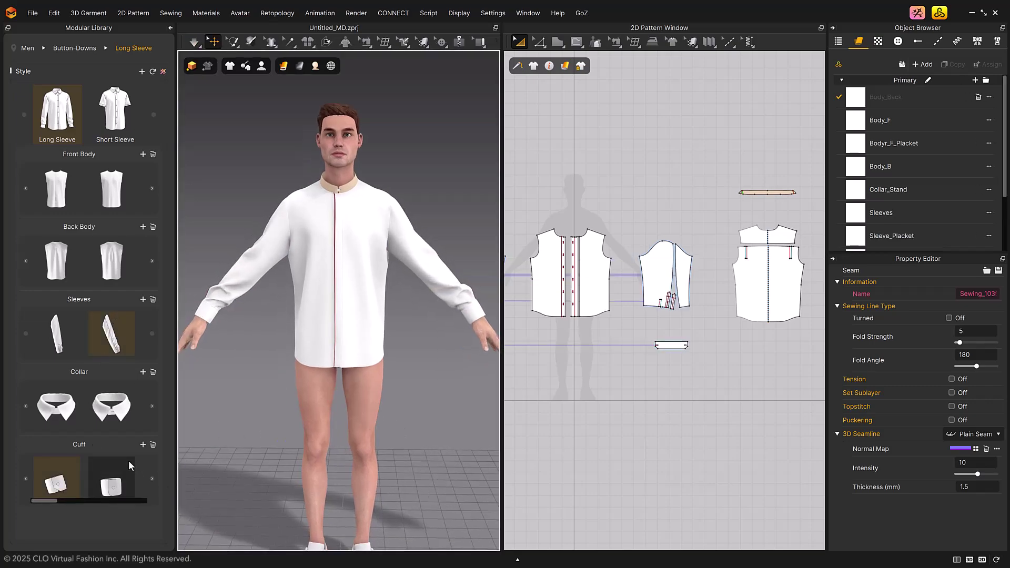
Step: Replace the collar with the second Collar block and the front with the first Front Body block, and simulate the shirt
{"action": "left_click", "coordinate": [111, 406]}
{"action": "left_click", "coordinate": [57, 189]}
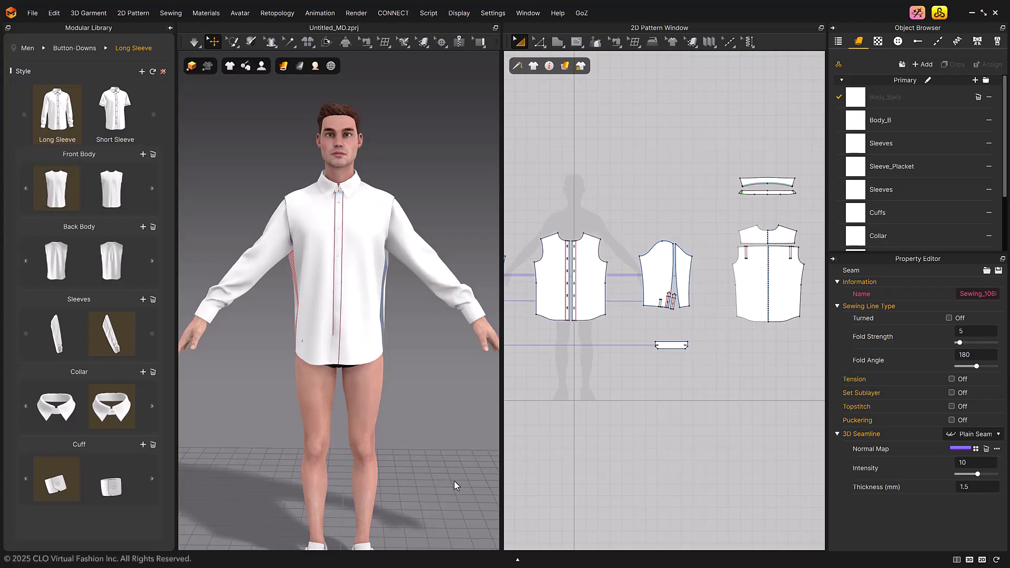
{"action": "key", "text": "space"}
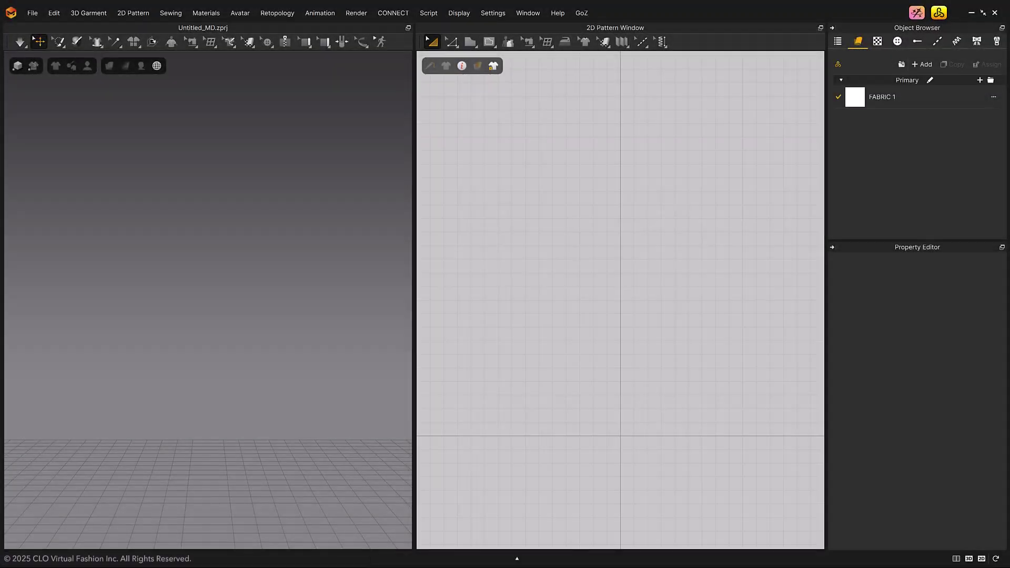
Step: Import Thomas.fbx from the library's Avatar folder as an avatar with Auto Create Fitting Suit enabled, and close the library
{"action": "left_click_drag", "start_coordinate": [1009, 236], "coordinate": [667, 166]}
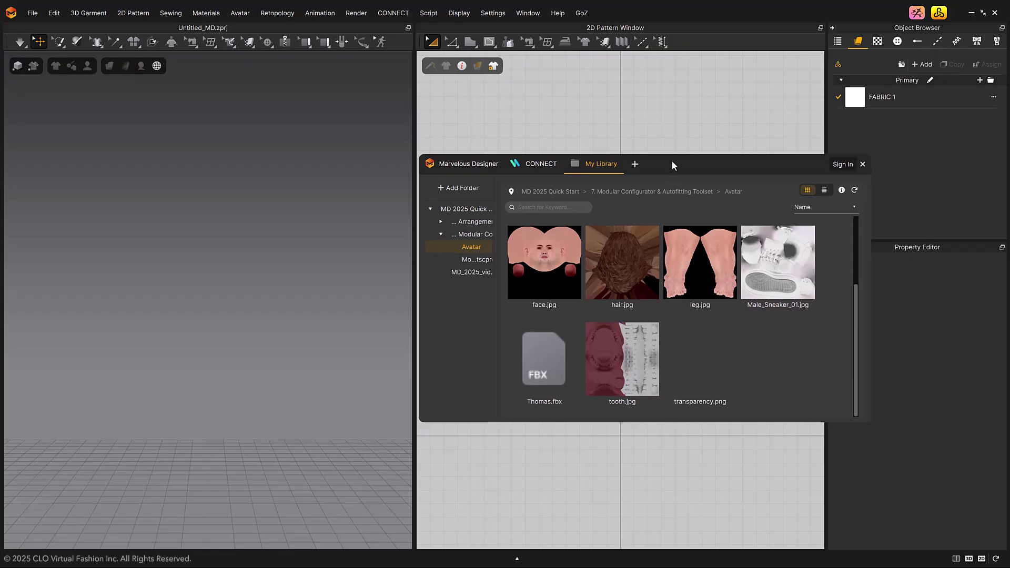
{"action": "double_click", "coordinate": [578, 415]}
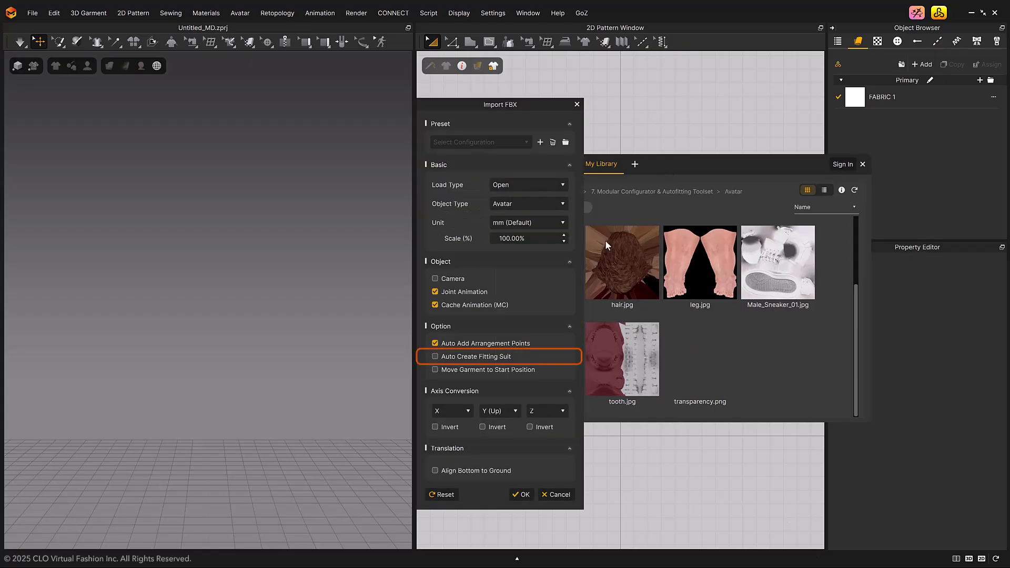
{"action": "left_click", "coordinate": [467, 360]}
{"action": "left_click", "coordinate": [518, 495]}
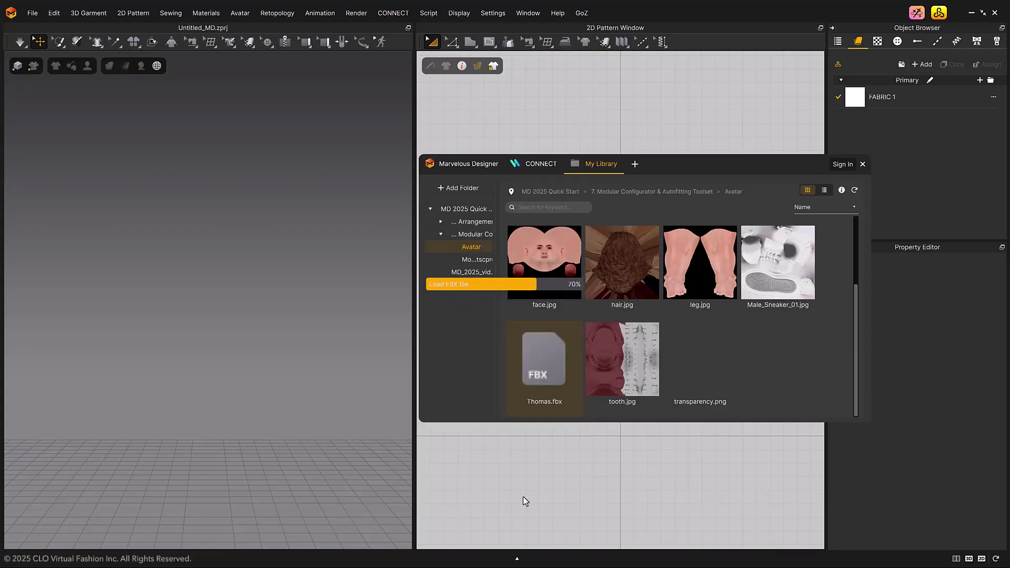
{"action": "left_click", "coordinate": [863, 165]}
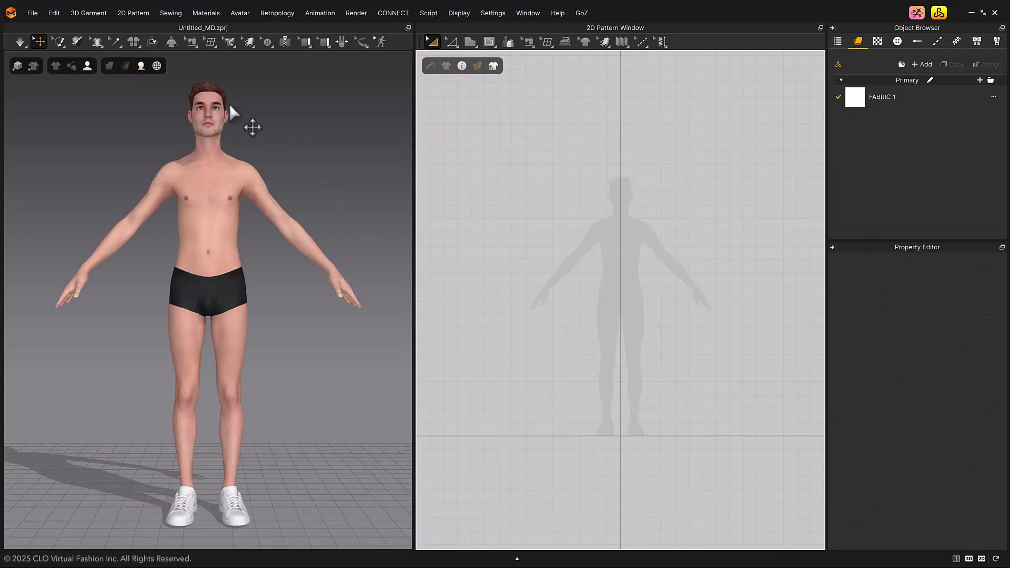
Step: Turn on Show Avatar Fitting Suit in the avatar display options
{"action": "left_click", "coordinate": [87, 66]}
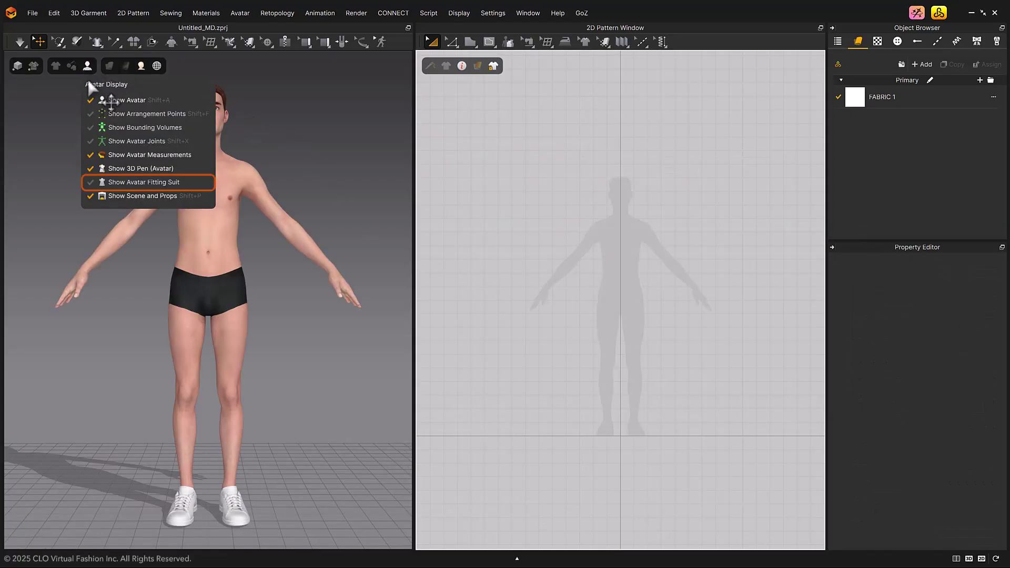
{"action": "left_click", "coordinate": [172, 182]}
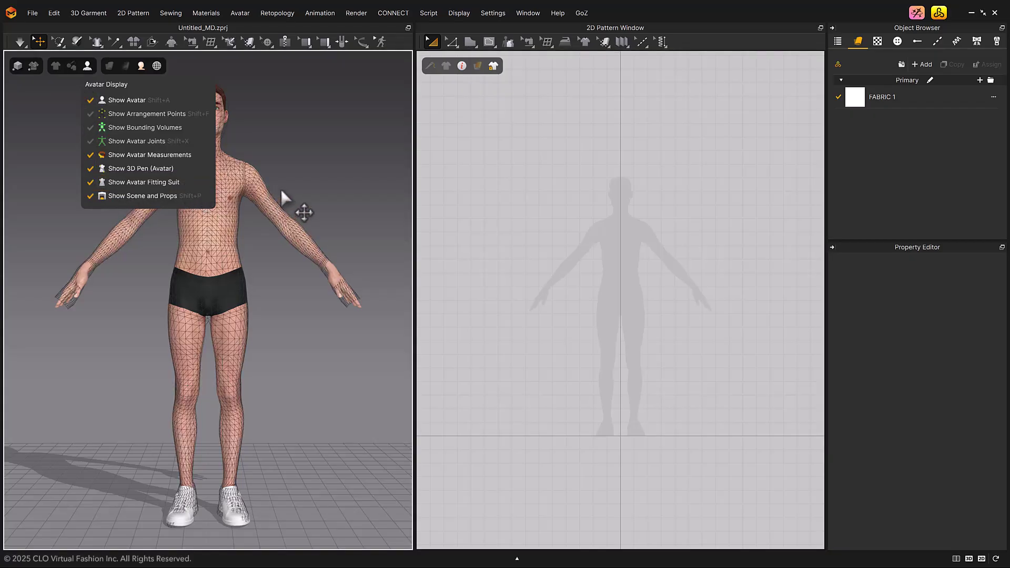
Step: Open the Fitting Suit settings in the Avatar Editor for the imported avatar
{"action": "right_click_drag", "start_coordinate": [372, 226], "coordinate": [283, 226]}
{"action": "left_click", "coordinate": [681, 366]}
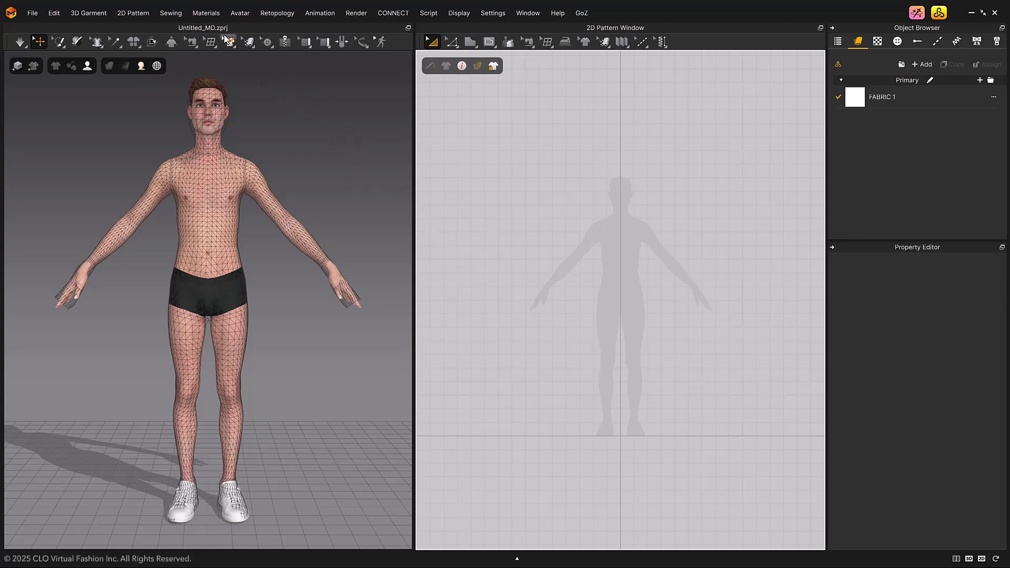
{"action": "left_click", "coordinate": [245, 14]}
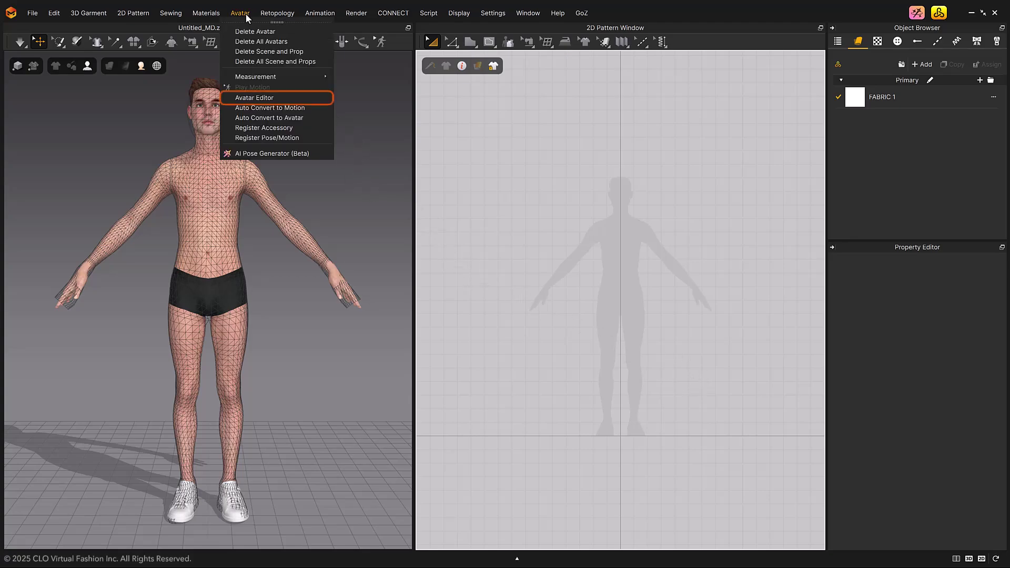
{"action": "left_click", "coordinate": [289, 98]}
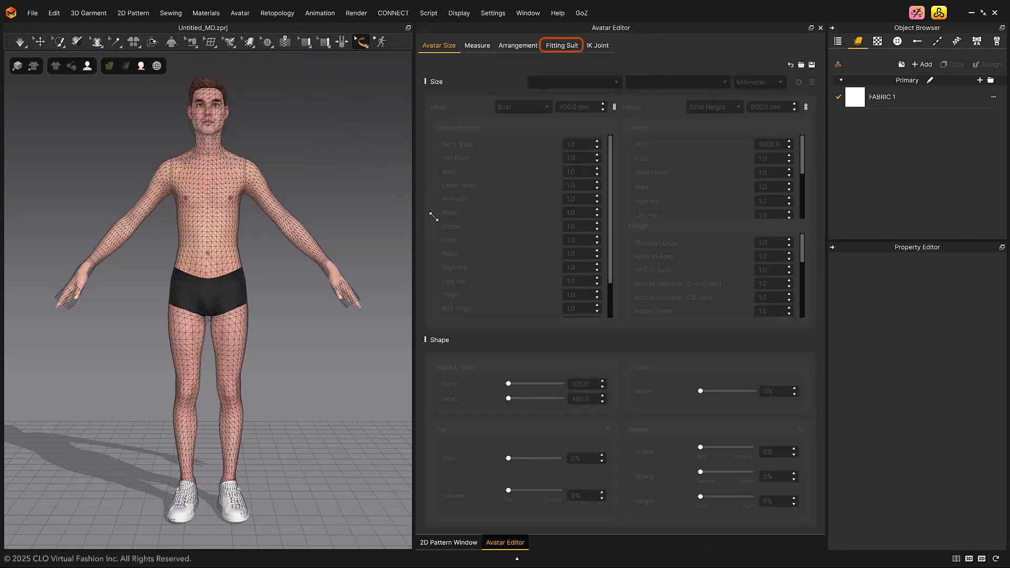
{"action": "left_click", "coordinate": [563, 46]}
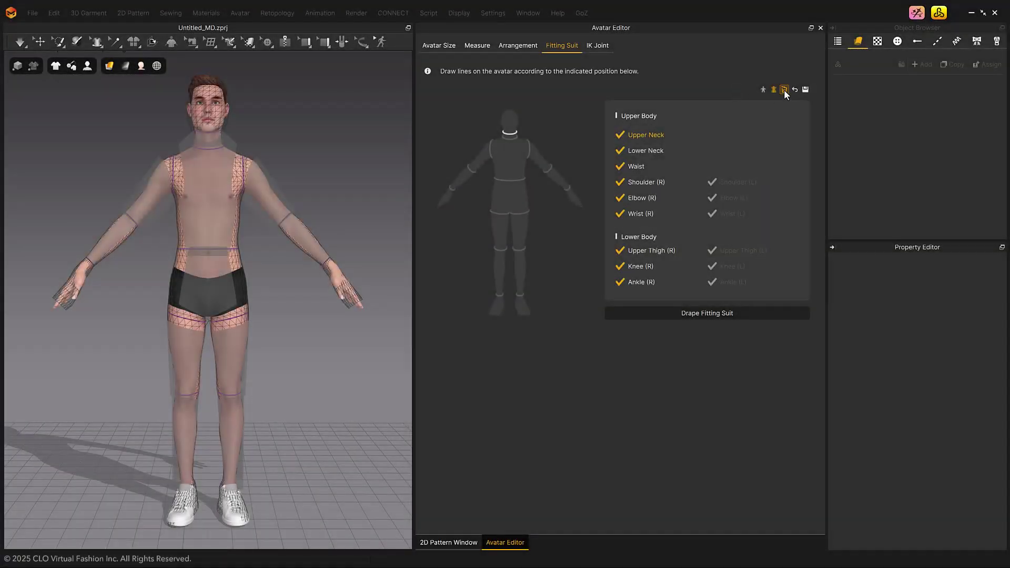
Step: Delete the fitting suit's Upper Neck, Lower Neck, Waist, Shoulder (R) and Elbow (R) guide lines
{"action": "left_click", "coordinate": [784, 89]}
{"action": "left_click", "coordinate": [640, 151]}
{"action": "left_click", "coordinate": [784, 90]}
{"action": "left_click", "coordinate": [785, 90]}
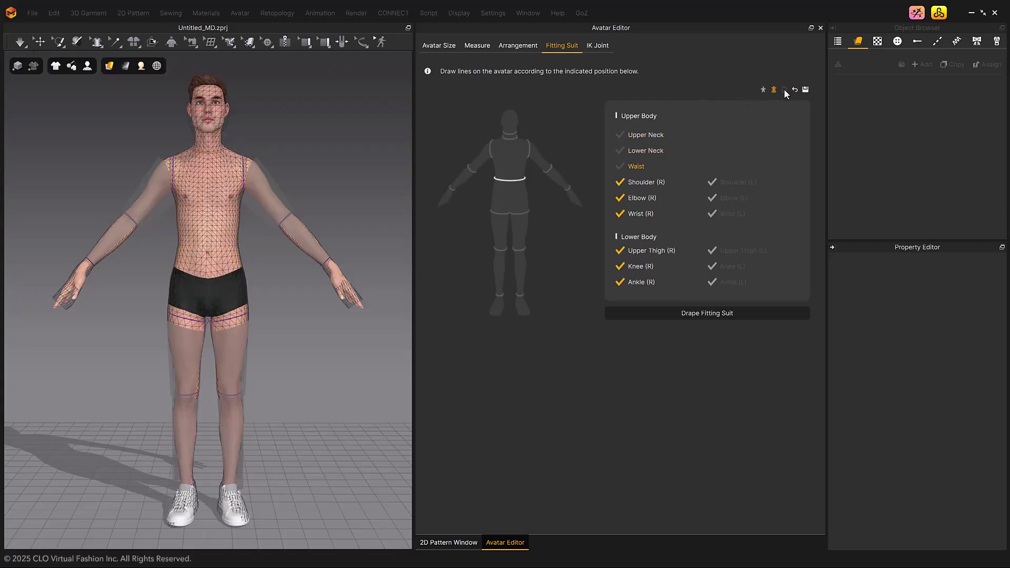
{"action": "left_click", "coordinate": [646, 181]}
{"action": "left_click", "coordinate": [786, 90]}
{"action": "left_click", "coordinate": [785, 90]}
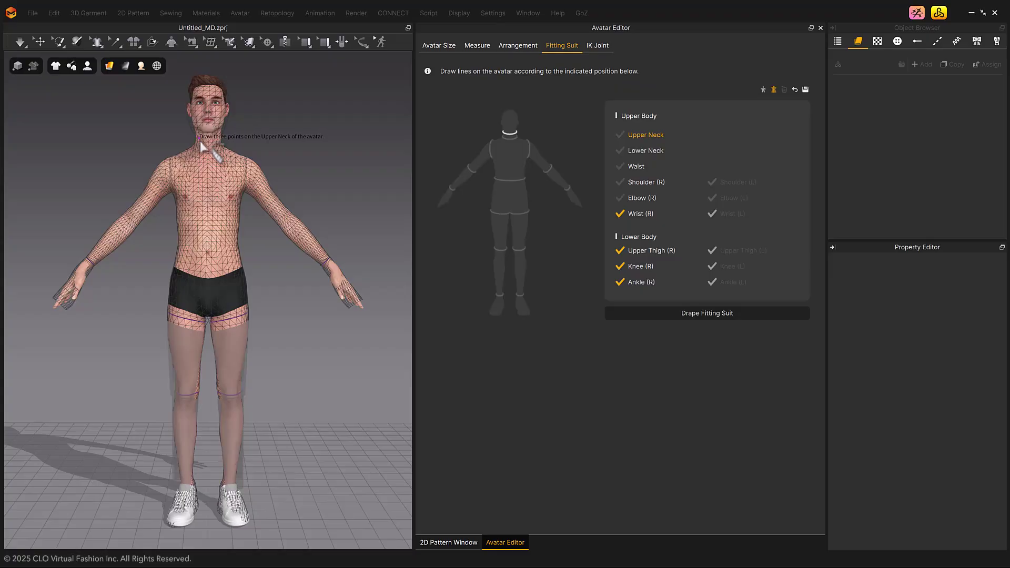
Step: Draw the Upper Neck guide line with three points around the top of the avatar's neck
{"action": "scroll", "coordinate": [201, 143], "scroll_direction": "up", "scroll_amount": 4}
{"action": "middle_click_drag", "start_coordinate": [226, 270], "coordinate": [252, 351]}
{"action": "scroll", "coordinate": [250, 296], "scroll_direction": "up", "scroll_amount": 4}
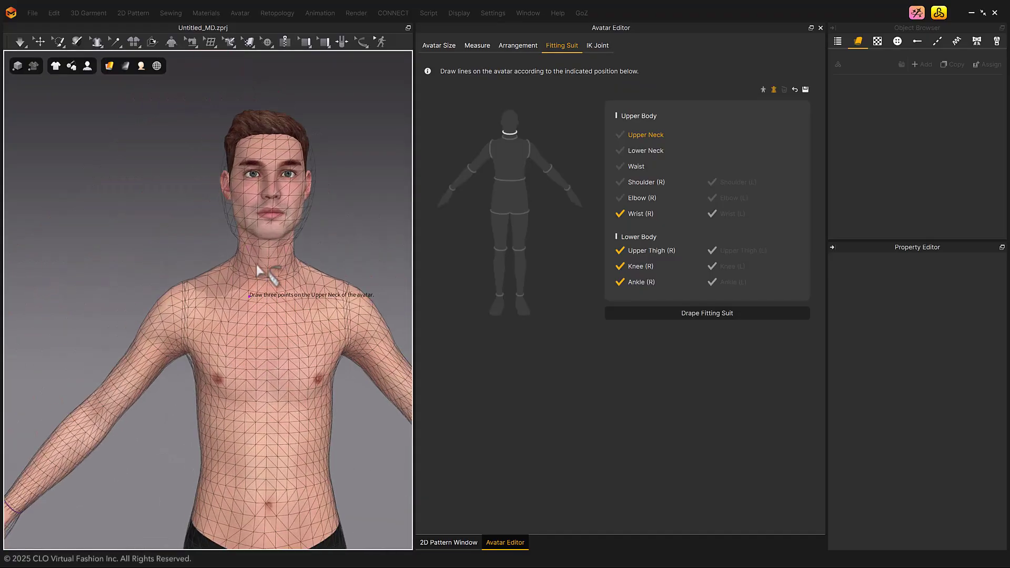
{"action": "mouse_move", "coordinate": [258, 262]}
{"action": "right_mouse_down"}
{"action": "mouse_move", "coordinate": [255, 245]}
{"action": "mouse_move", "coordinate": [265, 246]}
{"action": "right_mouse_up"}
{"action": "left_click", "coordinate": [255, 244]}
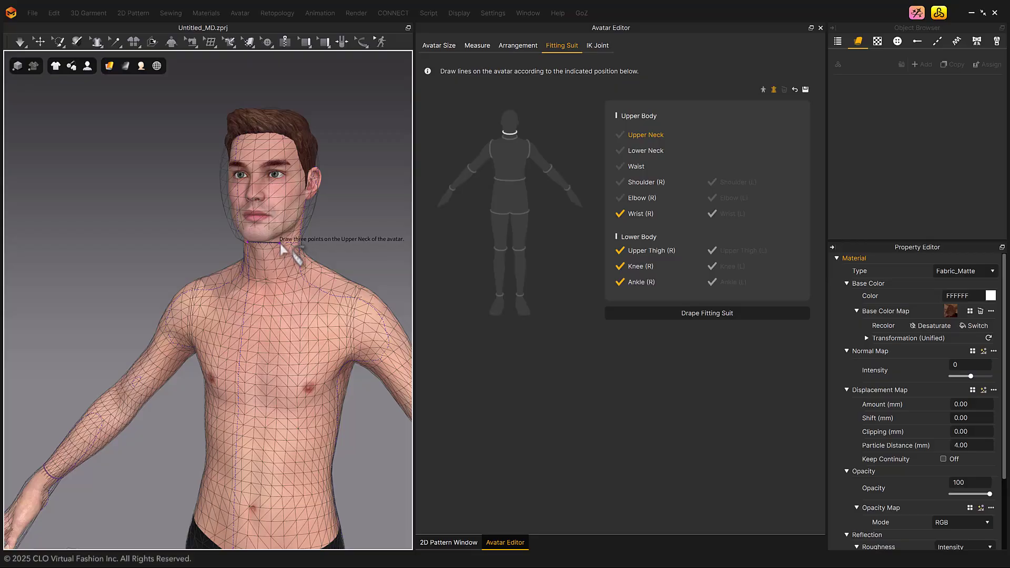
{"action": "mouse_move", "coordinate": [304, 259]}
{"action": "right_mouse_down"}
{"action": "mouse_move", "coordinate": [256, 241]}
{"action": "mouse_move", "coordinate": [286, 238]}
{"action": "mouse_move", "coordinate": [322, 265]}
{"action": "right_mouse_up"}
{"action": "left_click", "coordinate": [305, 232]}
Step: Draw the Lower Neck guide line with three points around the base of the avatar's neck
{"action": "left_click", "coordinate": [252, 275]}
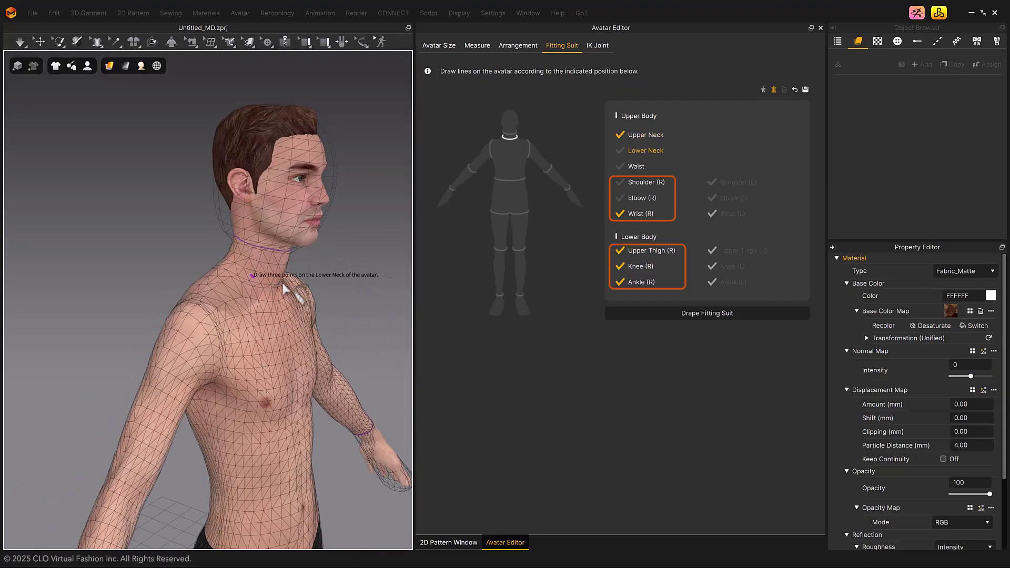
{"action": "mouse_move", "coordinate": [283, 284]}
{"action": "right_mouse_down"}
{"action": "mouse_move", "coordinate": [266, 283]}
{"action": "mouse_move", "coordinate": [296, 277]}
{"action": "right_mouse_up"}
{"action": "left_click", "coordinate": [307, 274]}
{"action": "left_click", "coordinate": [311, 268]}
Step: Redraw the missing Waist, Shoulder (R) and Elbow (R) guide lines on the avatar's body with three points each
{"action": "right_click_drag", "start_coordinate": [275, 310], "coordinate": [290, 308]}
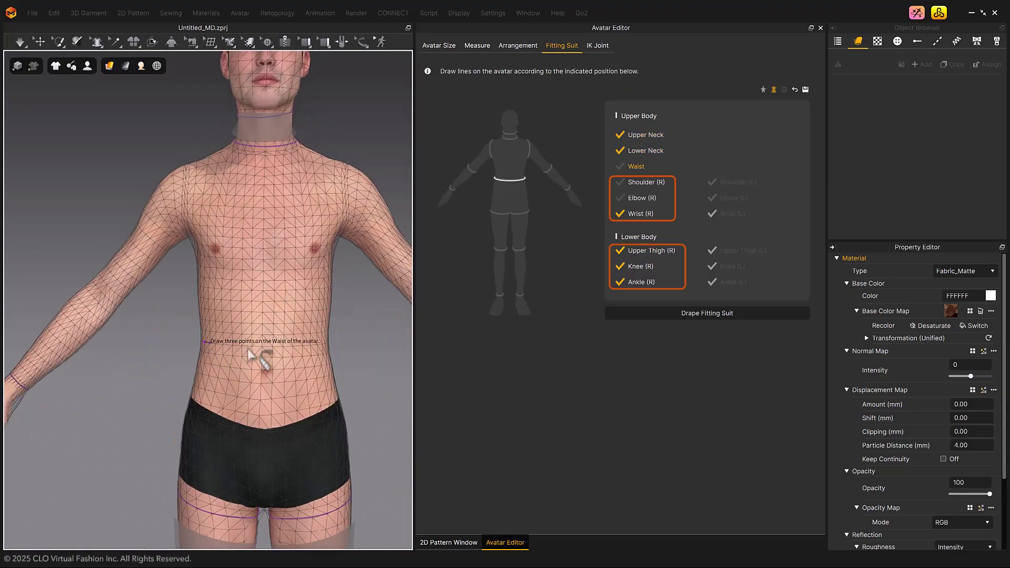
{"action": "left_click", "coordinate": [295, 345]}
{"action": "scroll", "coordinate": [190, 208], "scroll_direction": "up", "scroll_amount": 3}
{"action": "mouse_move", "coordinate": [190, 209]}
{"action": "right_mouse_down"}
{"action": "mouse_move", "coordinate": [213, 180]}
{"action": "mouse_move", "coordinate": [195, 195]}
{"action": "right_mouse_up"}
{"action": "left_click", "coordinate": [207, 317]}
{"action": "left_click", "coordinate": [215, 255]}
{"action": "right_click_drag", "start_coordinate": [233, 258], "coordinate": [246, 361]}
{"action": "left_click", "coordinate": [336, 304]}
{"action": "scroll", "coordinate": [246, 361], "scroll_direction": "down", "scroll_amount": 3}
{"action": "scroll", "coordinate": [181, 347], "scroll_direction": "up", "scroll_amount": 5}
{"action": "right_click_drag", "start_coordinate": [165, 384], "coordinate": [355, 339]}
{"action": "left_click", "coordinate": [355, 339]}
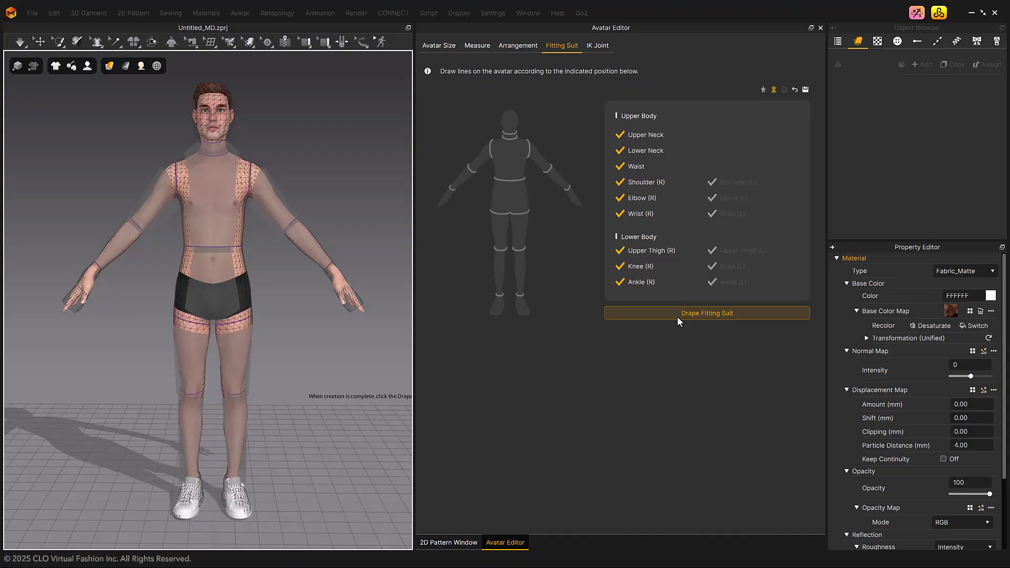
Step: Drape the fitting suit onto the avatar and check how it covers the body
{"action": "left_click", "coordinate": [677, 317]}
{"action": "left_click_drag", "start_coordinate": [249, 253], "coordinate": [266, 259]}
{"action": "mouse_move", "coordinate": [194, 393]}
{"action": "left_mouse_down"}
{"action": "mouse_move", "coordinate": [184, 400]}
{"action": "mouse_move", "coordinate": [202, 403]}
{"action": "left_mouse_up"}
{"action": "right_click_drag", "start_coordinate": [203, 403], "coordinate": [205, 396]}
{"action": "left_click", "coordinate": [311, 376]}
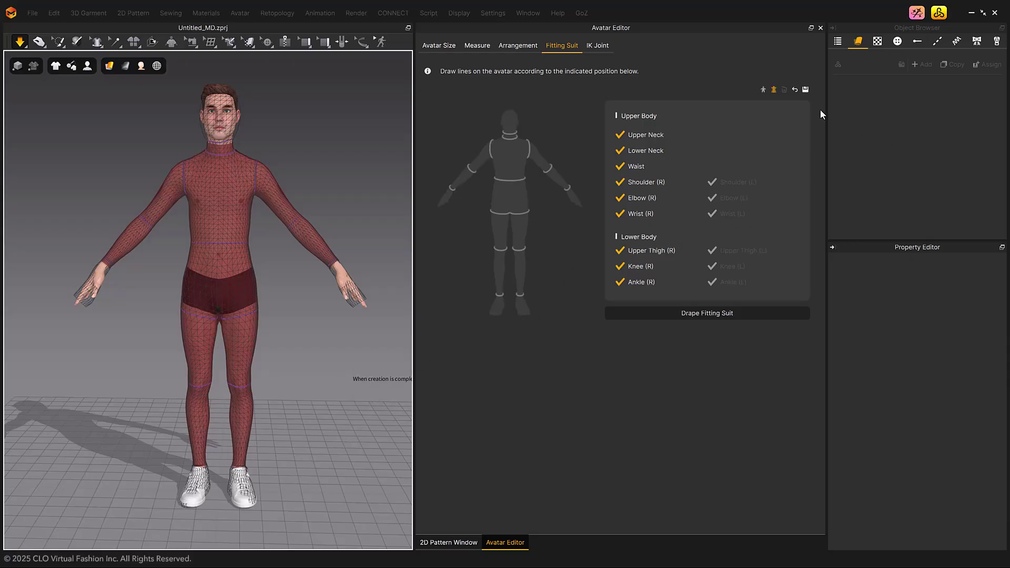
Step: Save the avatar with its fitting suit as an AVT file, adapting the existing MV2.1_Thomas2 file name
{"action": "left_click", "coordinate": [806, 90]}
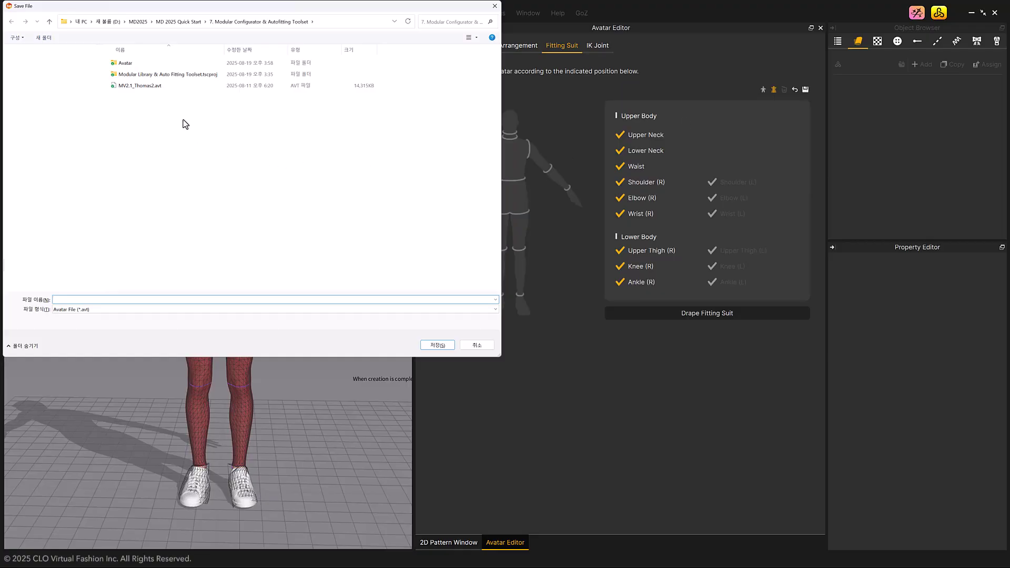
{"action": "left_click", "coordinate": [153, 87]}
{"action": "double_click", "coordinate": [104, 300]}
{"action": "key", "text": "BackSpace"}
{"action": "key", "text": "BackSpace"}
{"action": "type", "text": "_"}
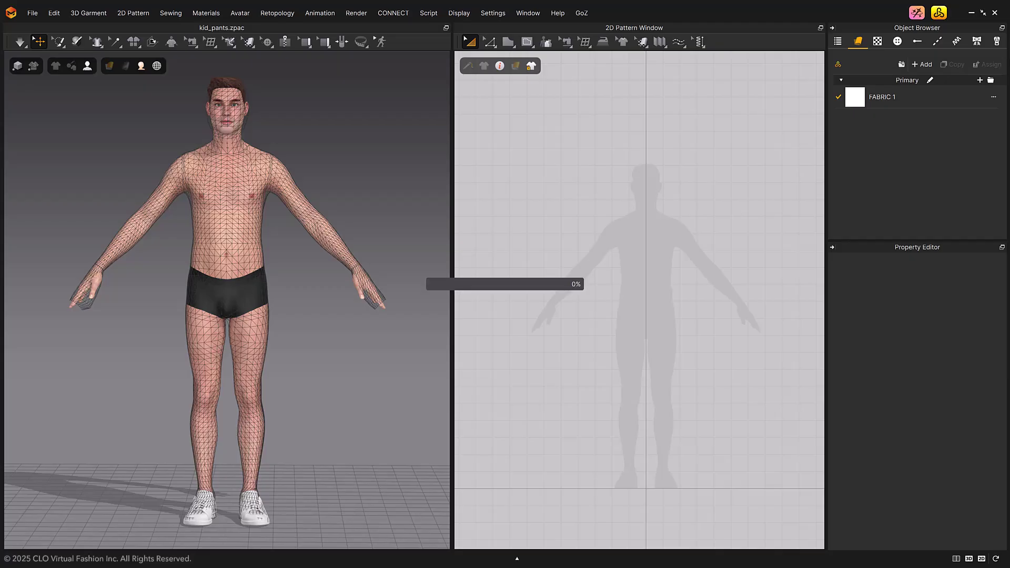
Step: Load the kid_outfit.zpac garment into the scene with the current avatar and frame all its patterns
{"action": "left_click", "coordinate": [461, 223]}
{"action": "left_click", "coordinate": [495, 436]}
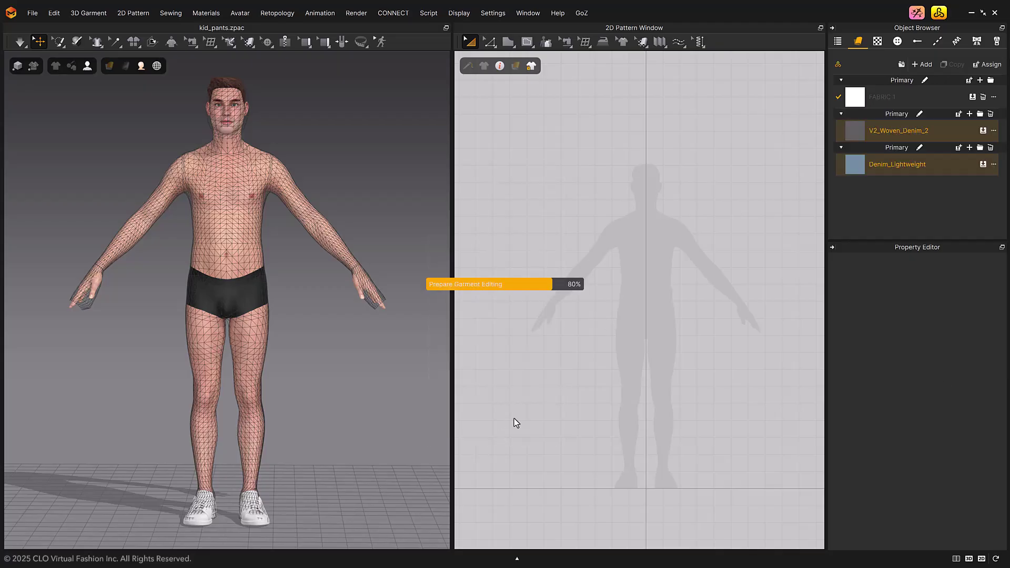
{"action": "scroll", "coordinate": [613, 424], "scroll_direction": "down", "scroll_amount": 5}
{"action": "middle_click_drag", "start_coordinate": [688, 463], "coordinate": [663, 390]}
{"action": "scroll", "coordinate": [663, 389], "scroll_direction": "up", "scroll_amount": 2}
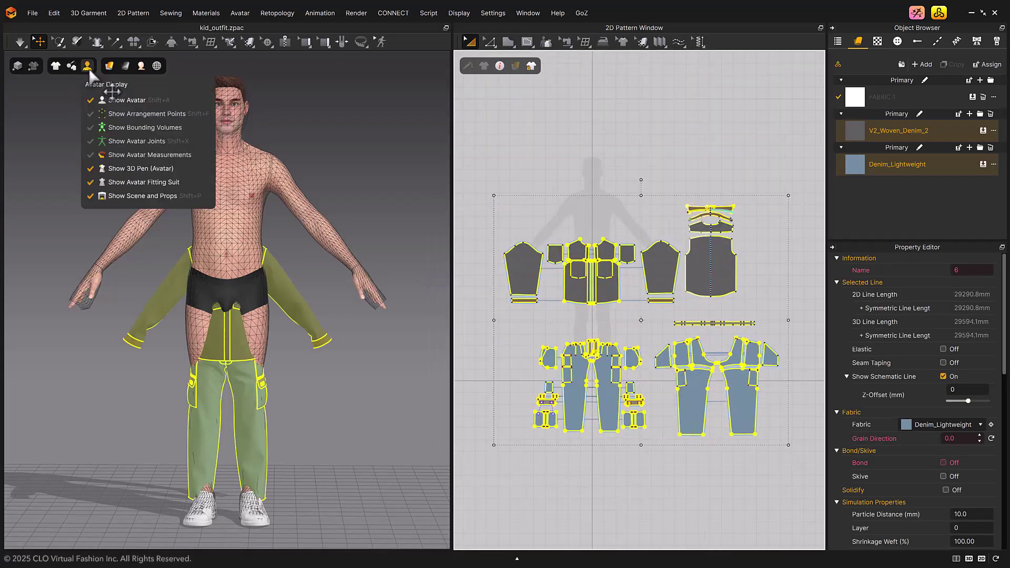
Step: Turn on Show Garment Fitting Suit in the garment display options and view the suit under the outfit
{"action": "mouse_move", "coordinate": [60, 66]}
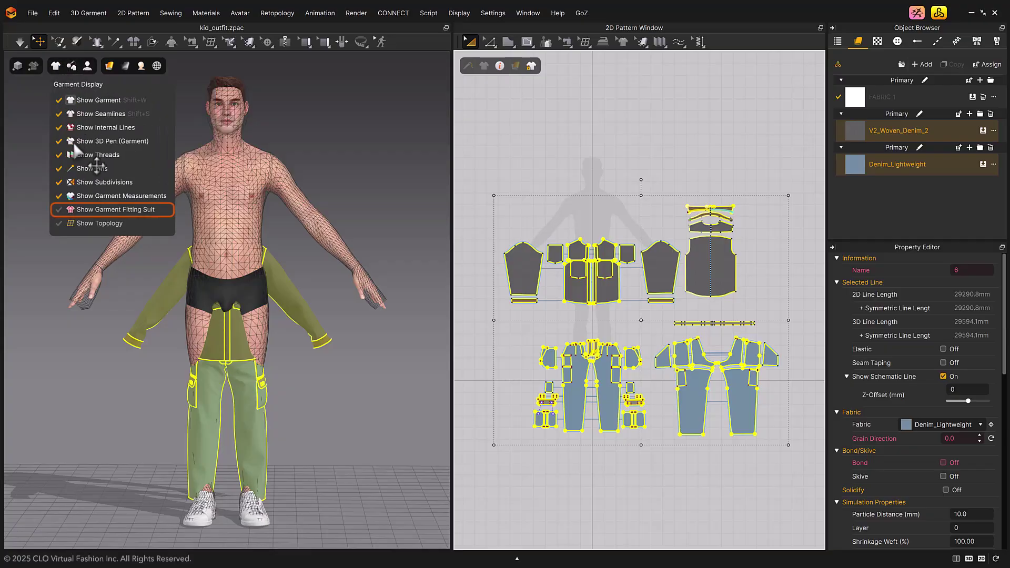
{"action": "left_click", "coordinate": [100, 211]}
{"action": "mouse_move", "coordinate": [332, 425]}
{"action": "right_mouse_down"}
{"action": "mouse_move", "coordinate": [327, 417]}
{"action": "mouse_move", "coordinate": [345, 420]}
{"action": "mouse_move", "coordinate": [339, 427]}
{"action": "right_mouse_up"}
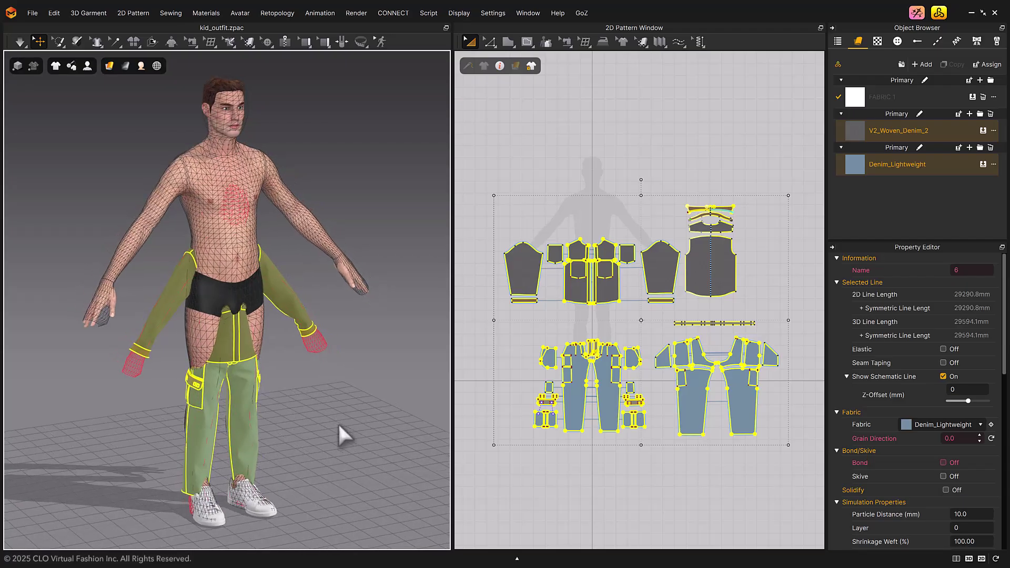
Step: Move the whole outfit sideways away from the avatar to expose the garment's fitting suit
{"action": "left_click", "coordinate": [246, 403]}
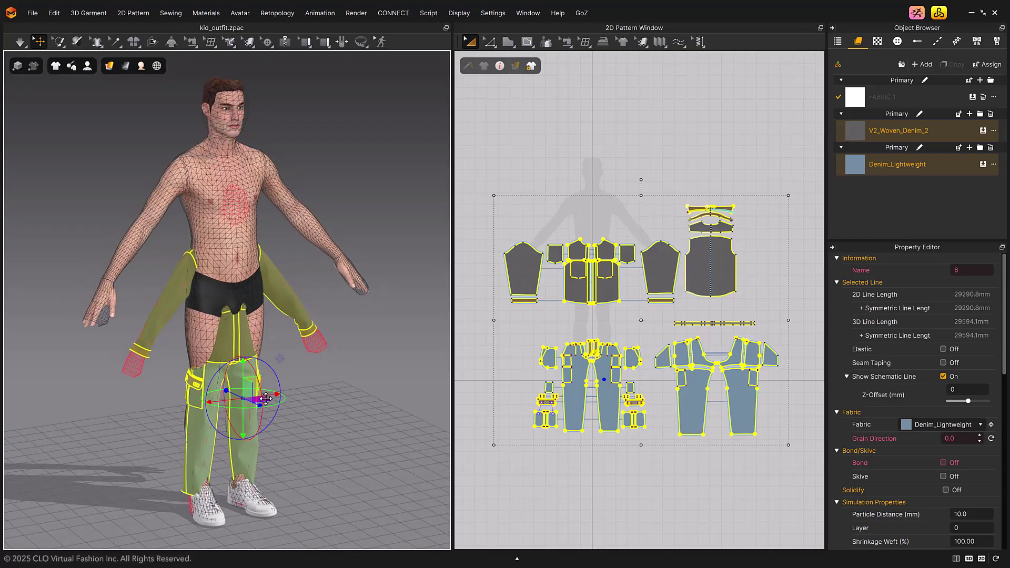
{"action": "left_click_drag", "start_coordinate": [267, 400], "coordinate": [398, 438]}
{"action": "right_click_drag", "start_coordinate": [398, 439], "coordinate": [362, 428]}
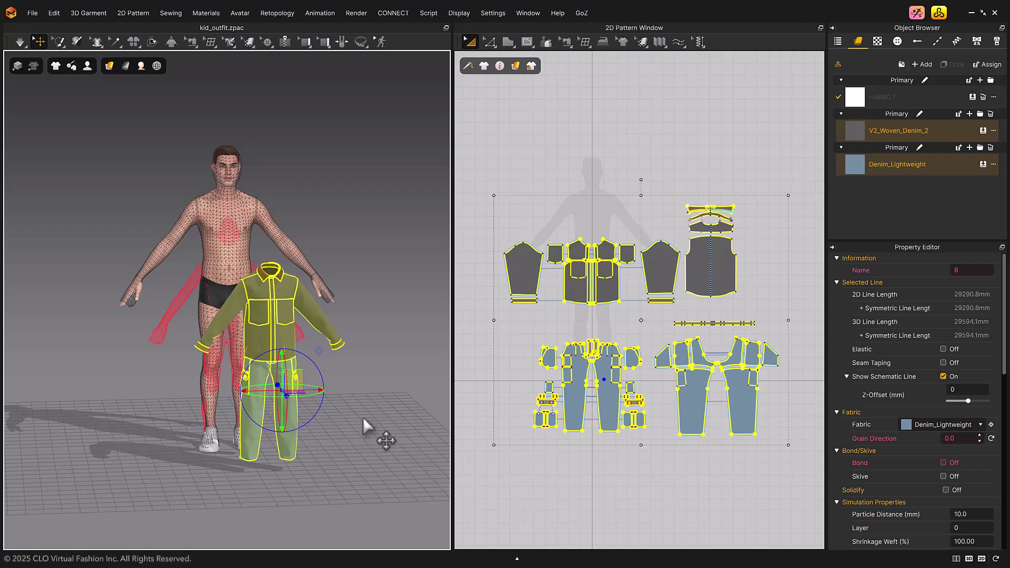
Step: Select all garment patterns and run Auto Fitting with Maintain Pattern Curvature at 100% and Maintain Topology off
{"action": "left_click", "coordinate": [365, 416]}
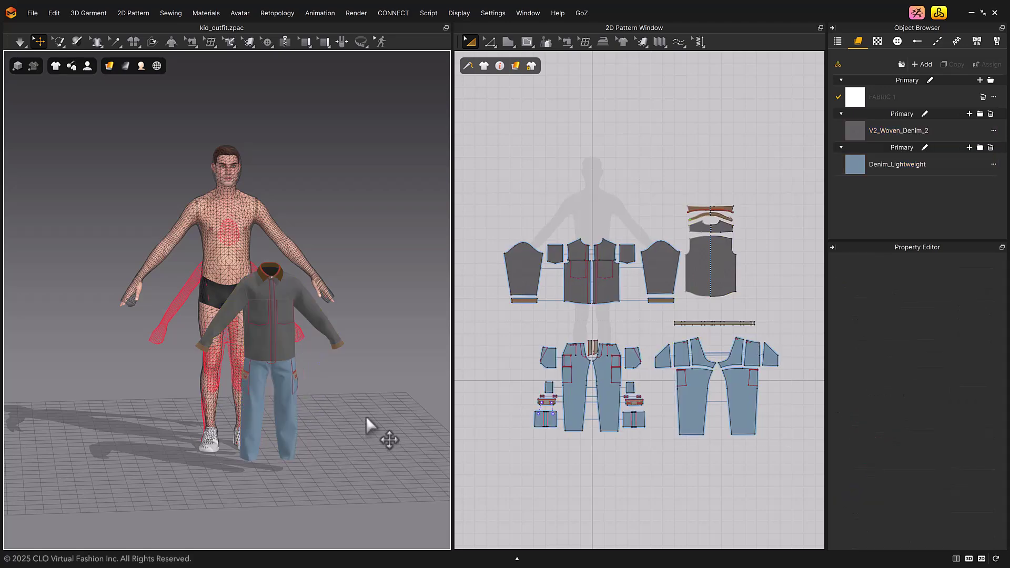
{"action": "key", "text": "ctrl+a"}
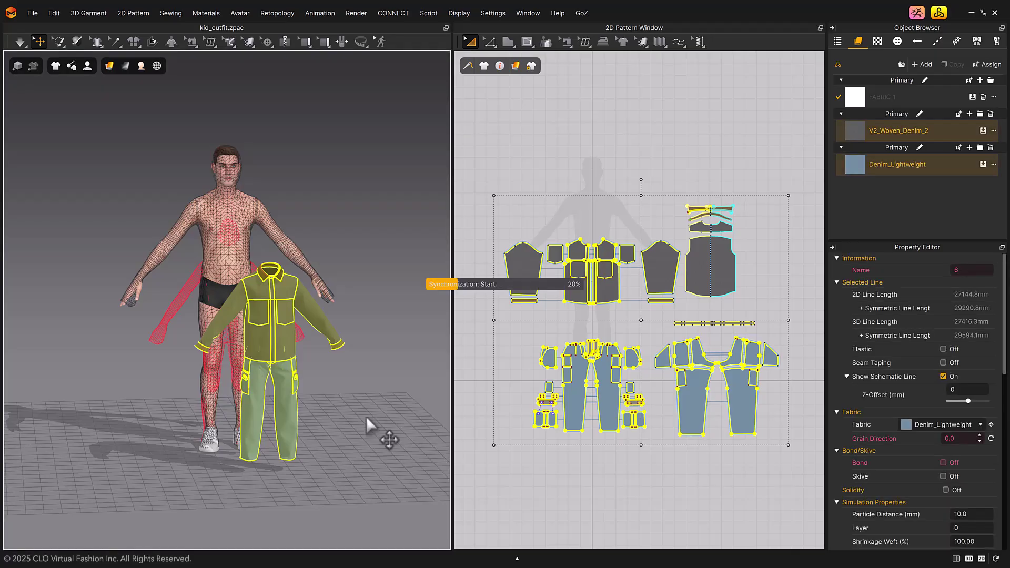
{"action": "right_click_drag", "start_coordinate": [366, 415], "coordinate": [333, 416]}
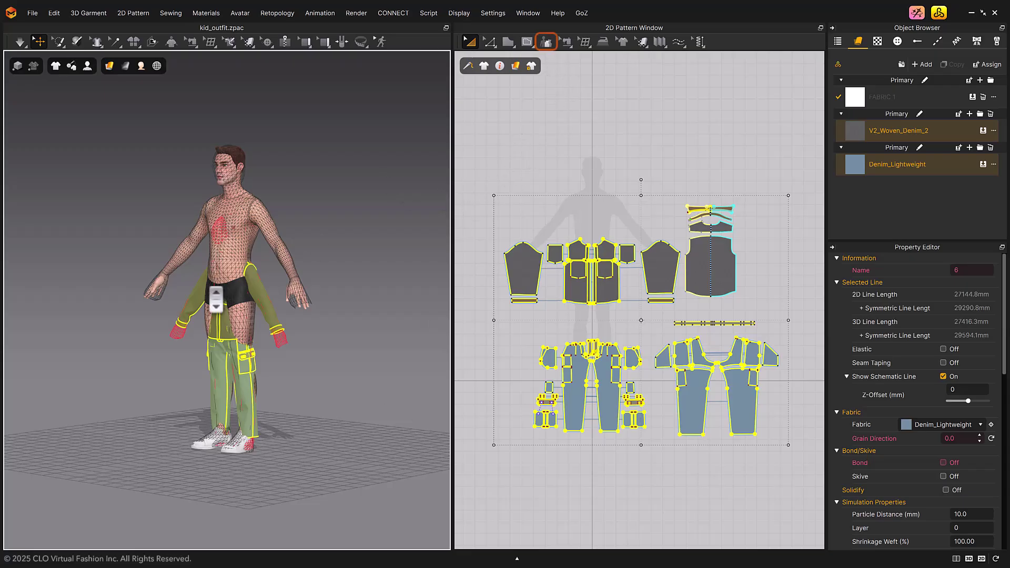
{"action": "scroll", "coordinate": [216, 294], "scroll_direction": "up", "scroll_amount": 3}
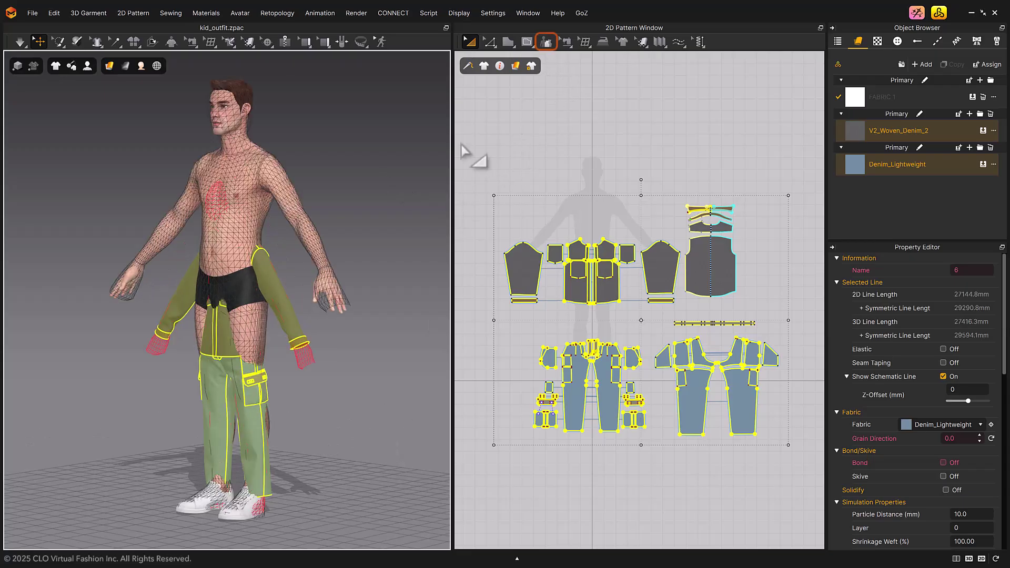
{"action": "left_click", "coordinate": [548, 44]}
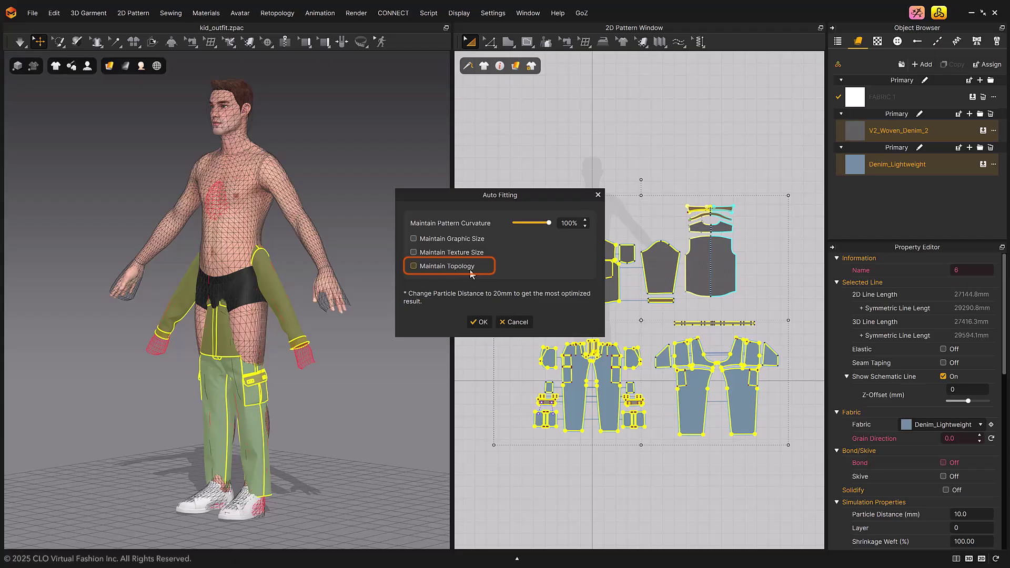
{"action": "left_click", "coordinate": [480, 323]}
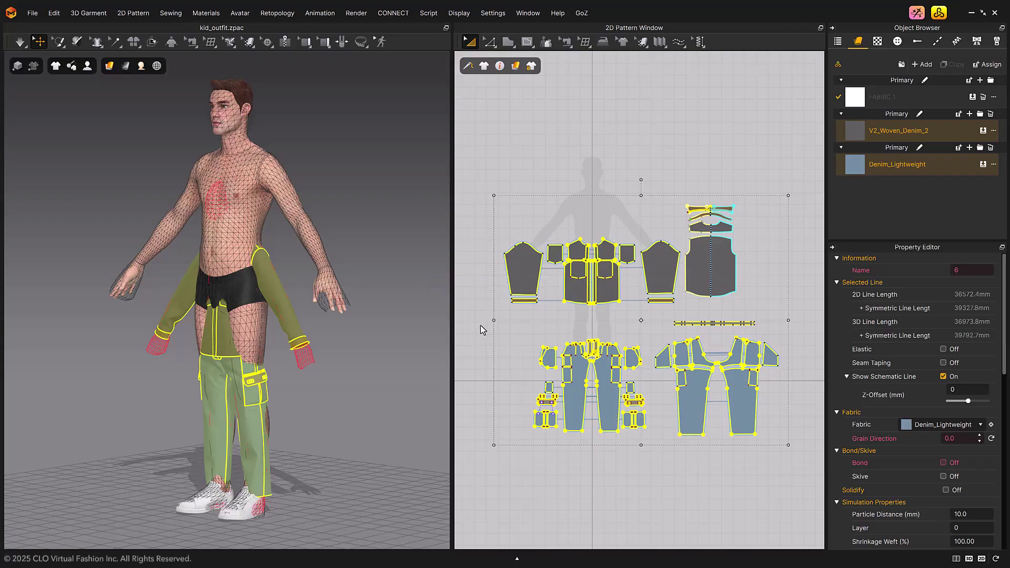
Step: Simulate the auto-fitted outfit in front view and select all its resized 2D patterns
{"action": "right_click_drag", "start_coordinate": [311, 342], "coordinate": [336, 295]}
{"action": "key", "text": "2"}
{"action": "left_click", "coordinate": [372, 350]}
{"action": "key", "text": "space"}
{"action": "left_click_drag", "start_coordinate": [371, 265], "coordinate": [372, 234]}
{"action": "key", "text": "space"}
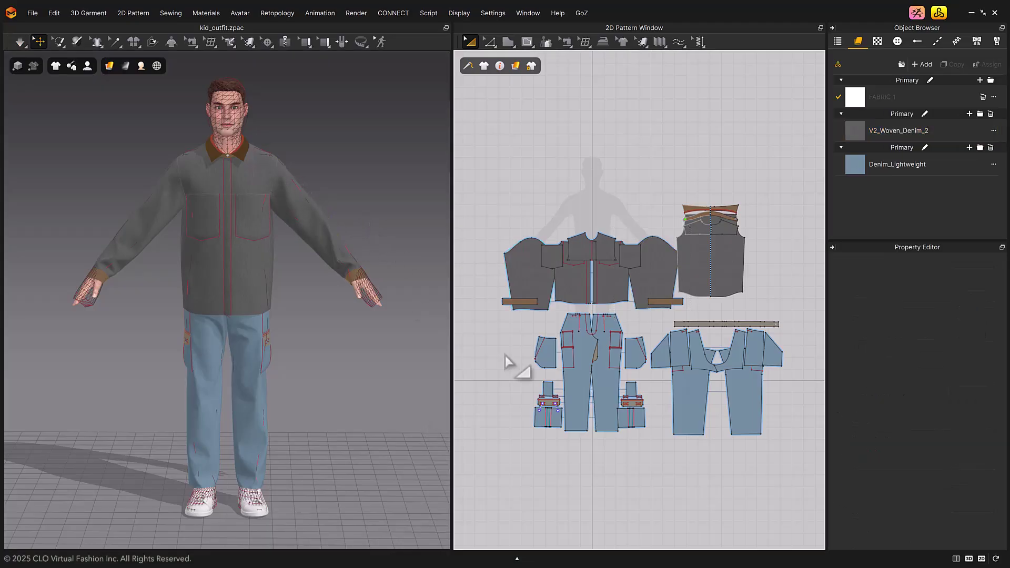
{"action": "left_click_drag", "start_coordinate": [472, 135], "coordinate": [789, 490]}
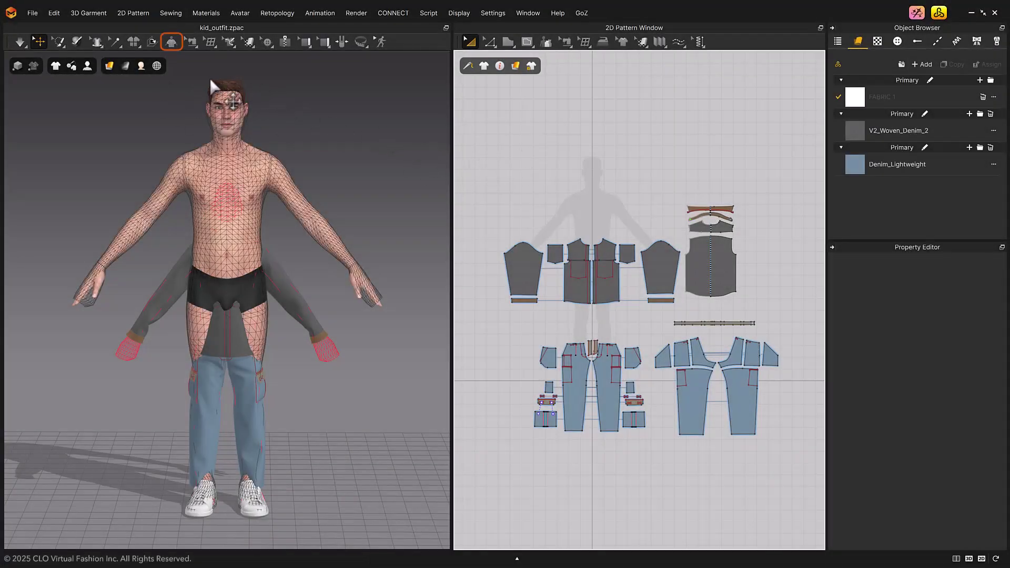
Step: Re-drape the original kid outfit onto the avatar with Re-drape 3D Arrangement and simulate it
{"action": "left_click", "coordinate": [174, 46]}
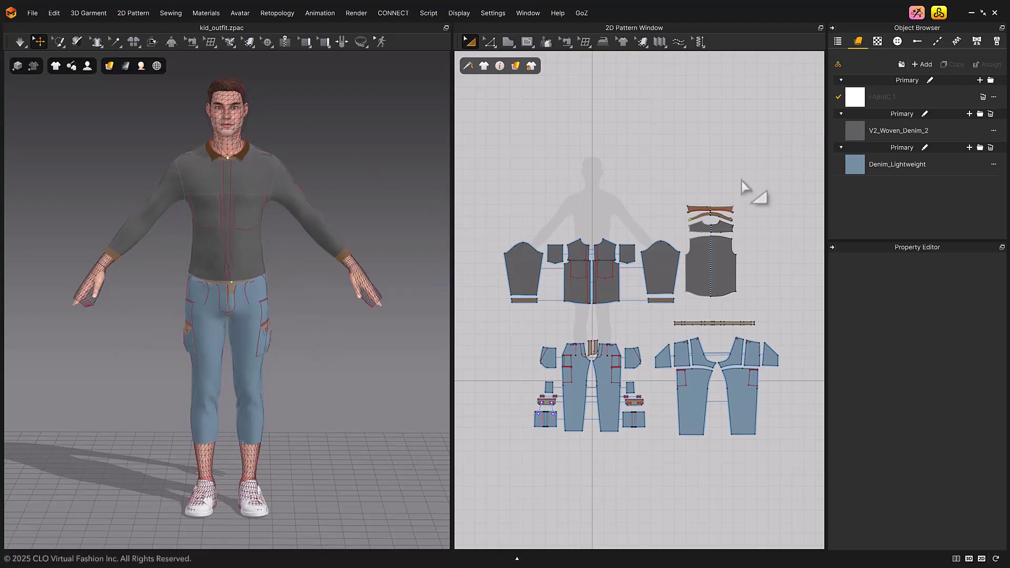
{"action": "mouse_move", "coordinate": [321, 331]}
{"action": "right_mouse_down"}
{"action": "mouse_move", "coordinate": [402, 333]}
{"action": "mouse_move", "coordinate": [316, 326]}
{"action": "right_mouse_up"}
{"action": "key", "text": "space"}
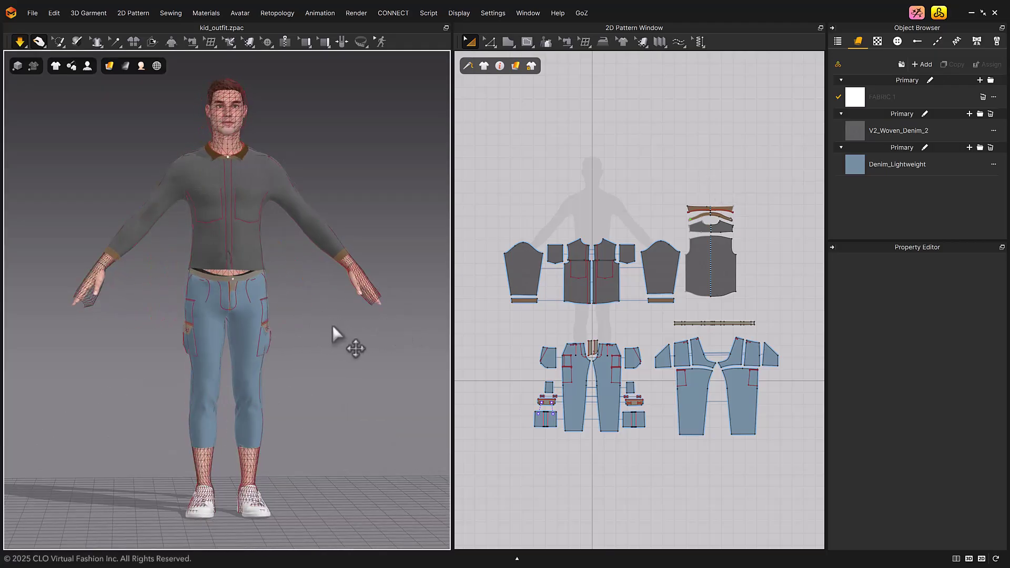
Step: Pull the jacket's lower front panels at the hem to test the re-draped cloth, and stop the simulation
{"action": "left_click", "coordinate": [239, 268]}
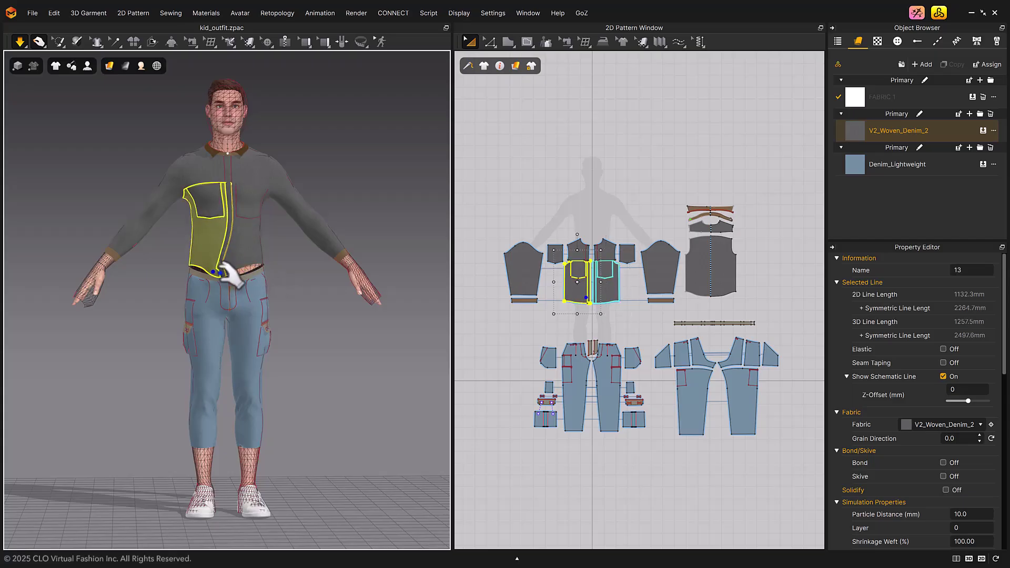
{"action": "left_click", "coordinate": [308, 300]}
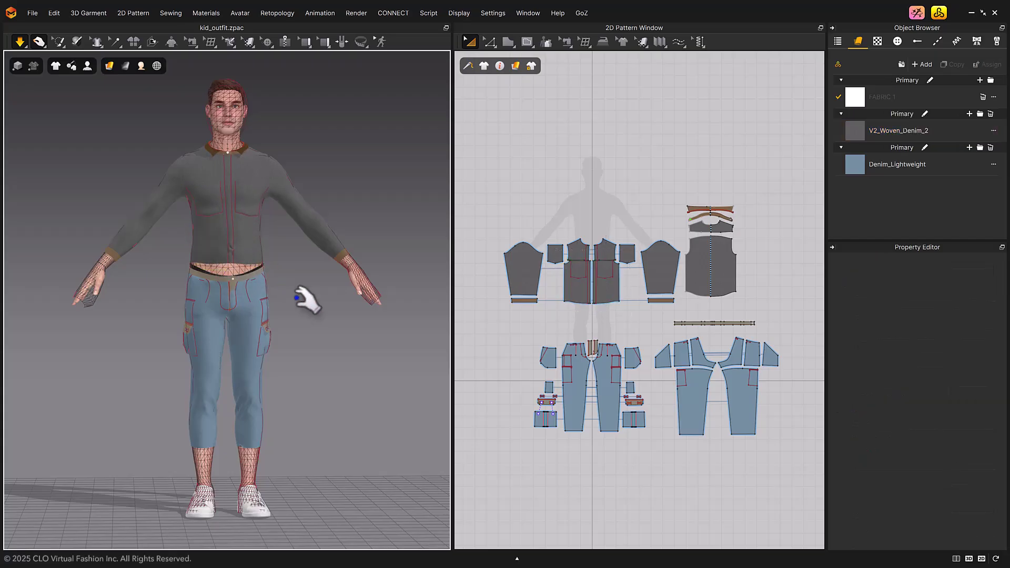
{"action": "scroll", "coordinate": [236, 262], "scroll_direction": "up", "scroll_amount": 3}
{"action": "right_click_drag", "start_coordinate": [235, 262], "coordinate": [251, 289]}
{"action": "key", "text": "space"}
{"action": "left_click_drag", "start_coordinate": [236, 280], "coordinate": [243, 286]}
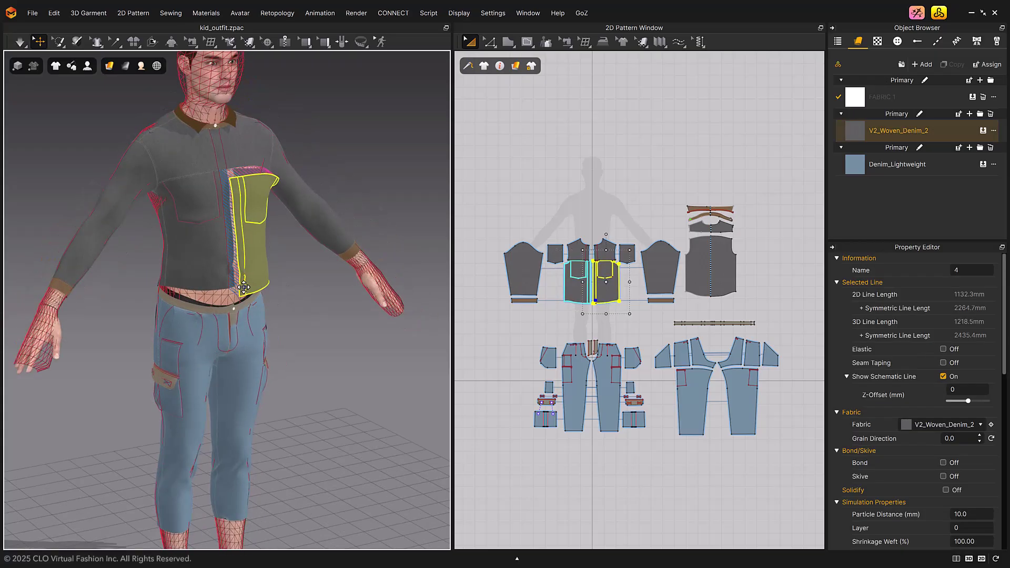
Step: Clear the jacket pocket selection and simulate the re-draped outfit again in front view
{"action": "left_click", "coordinate": [256, 202]}
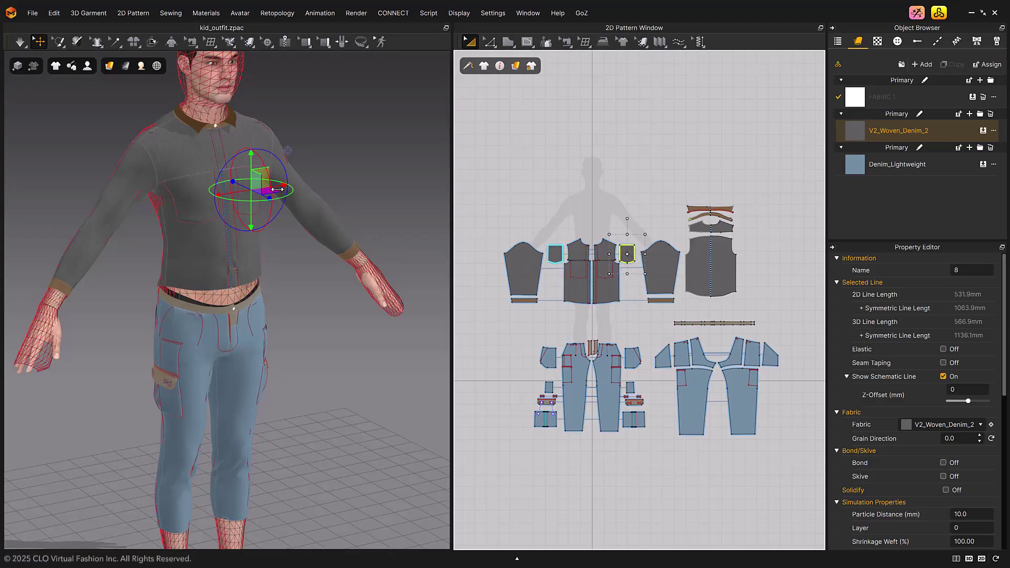
{"action": "left_click", "coordinate": [410, 181]}
{"action": "right_click_drag", "start_coordinate": [363, 338], "coordinate": [321, 347]}
{"action": "scroll", "coordinate": [321, 346], "scroll_direction": "down", "scroll_amount": 5}
{"action": "middle_click_drag", "start_coordinate": [367, 334], "coordinate": [400, 364]}
{"action": "key", "text": "space"}
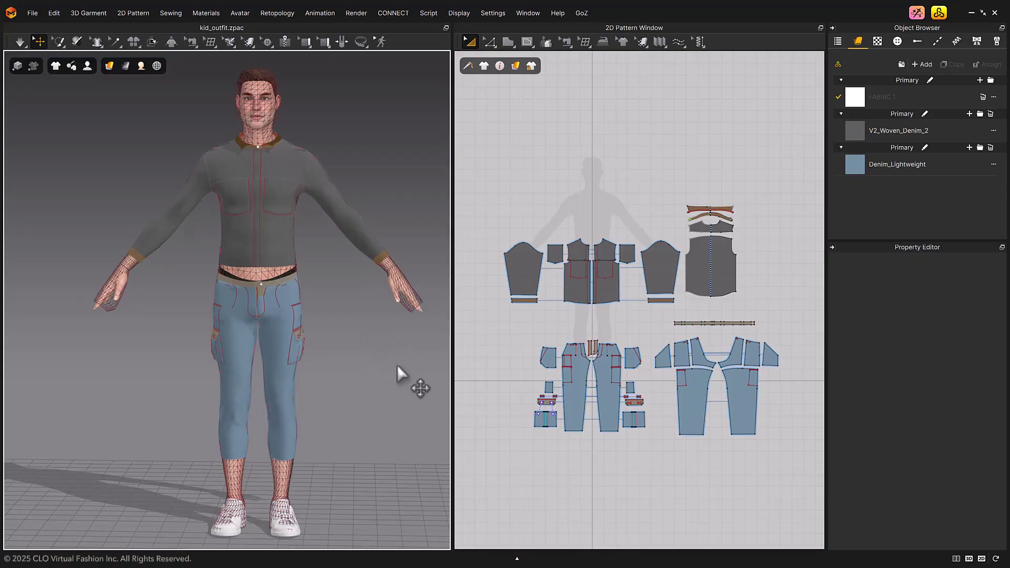